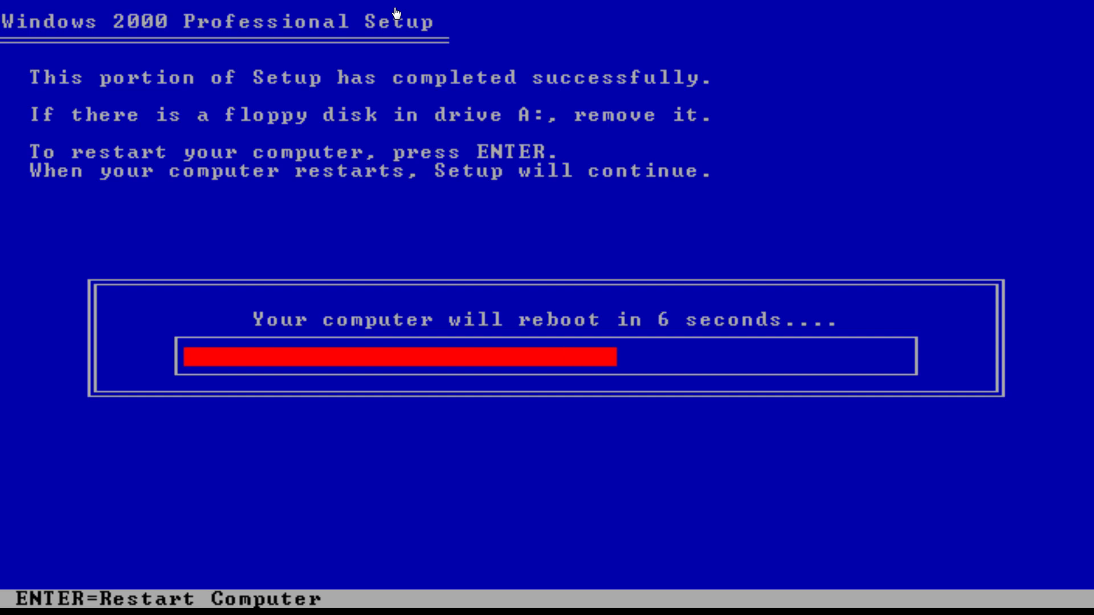
# - Restart the computer to continue Setup and proceed past the Neptune Setup Wizard's welcome page
pyautogui.press('Return')
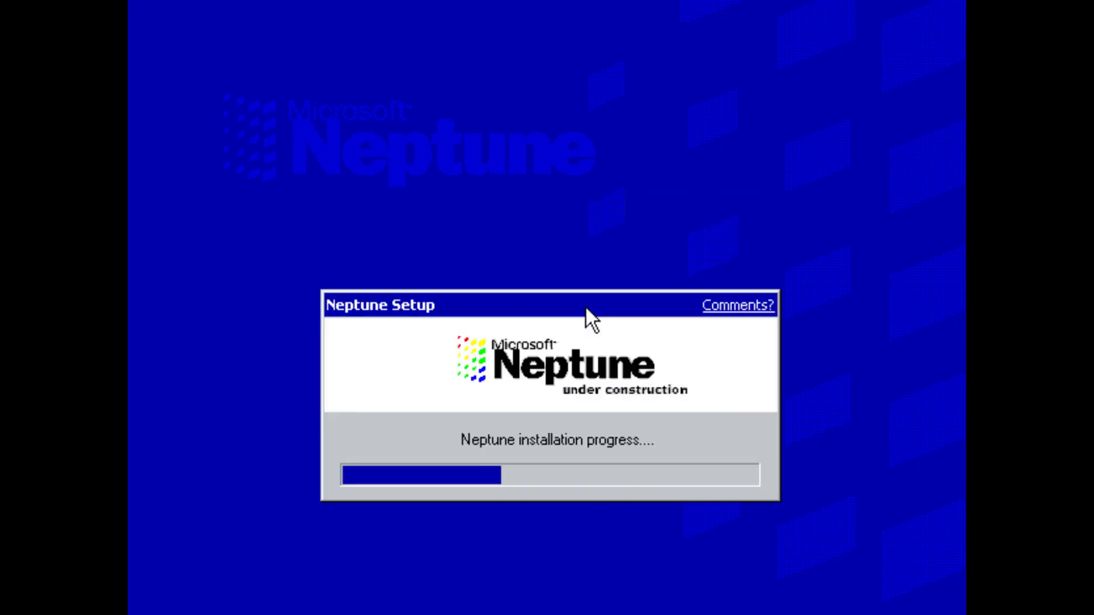
pyautogui.moveTo(587, 308); pyautogui.dragTo(325, 377)
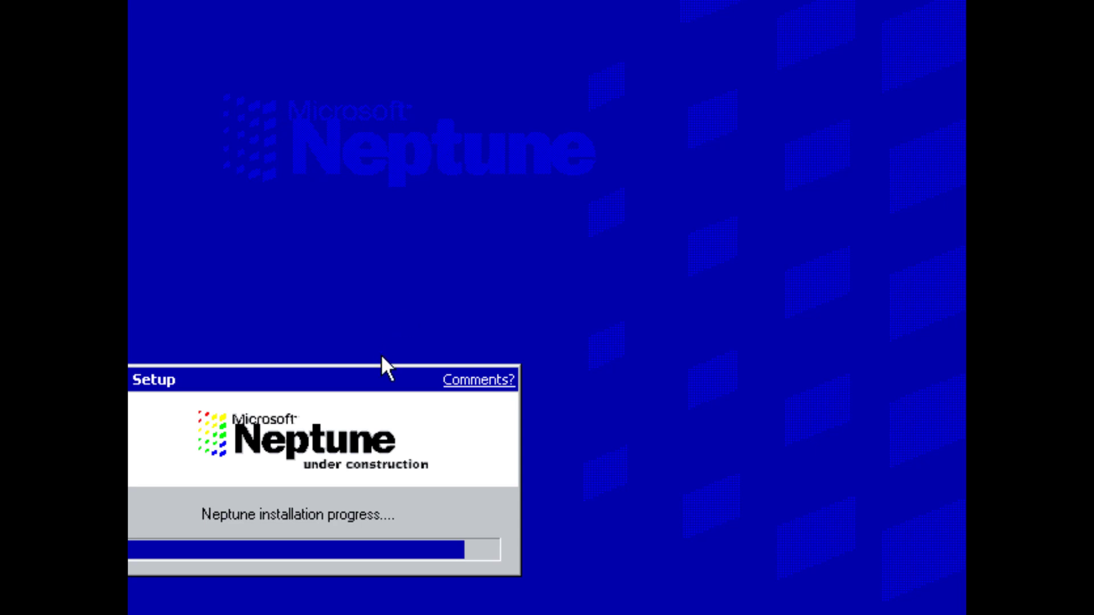
pyautogui.moveTo(384, 371); pyautogui.dragTo(538, 218)
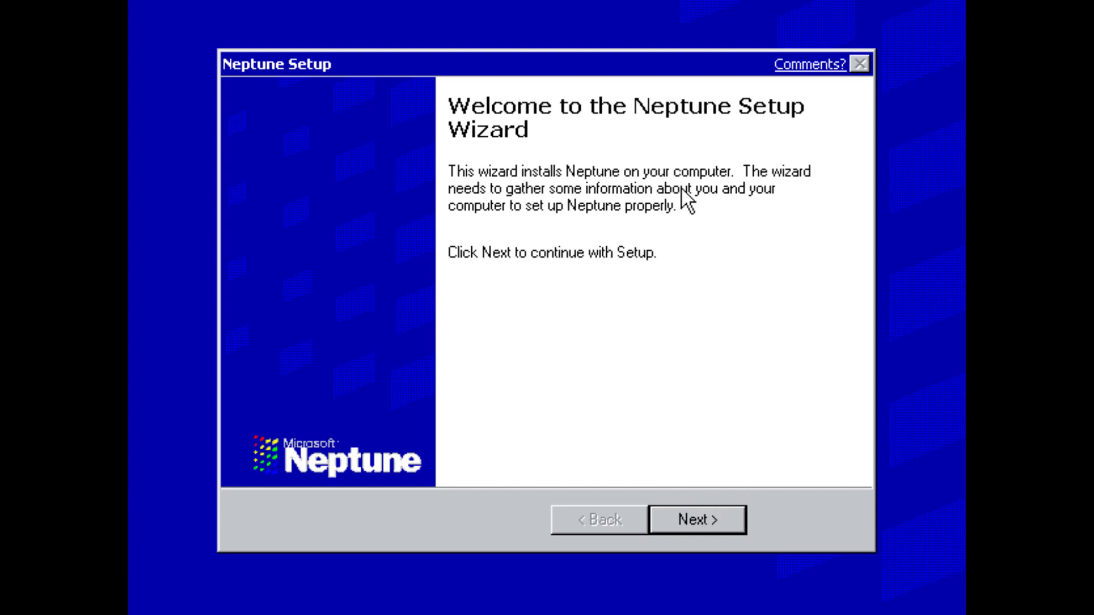
pyautogui.click(699, 518)
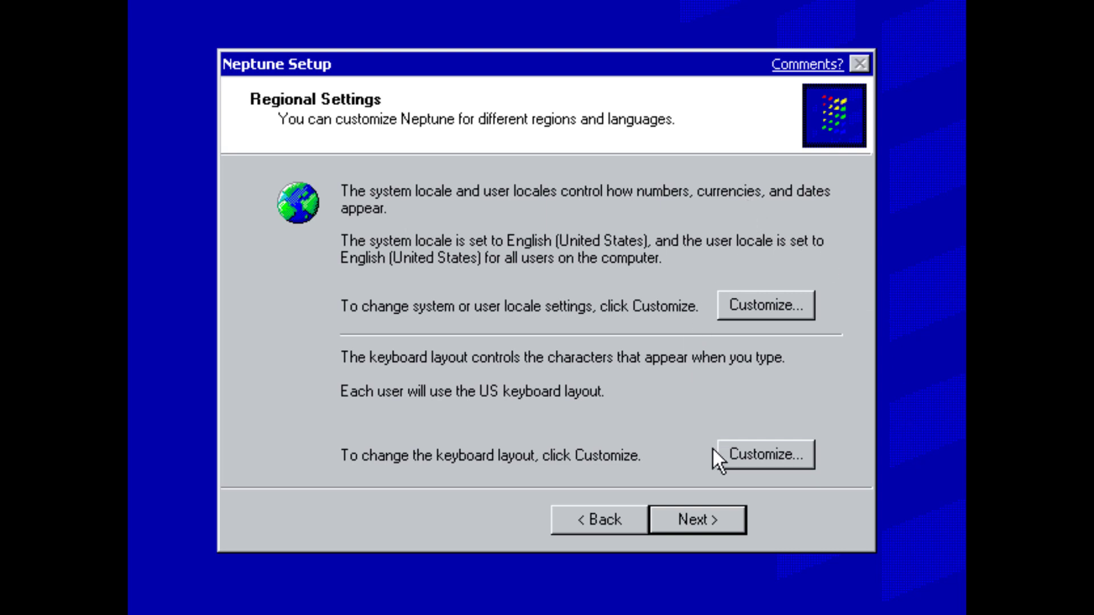
# - Check the system and user locale options without changing them and accept the default regional settings
pyautogui.click(757, 313)
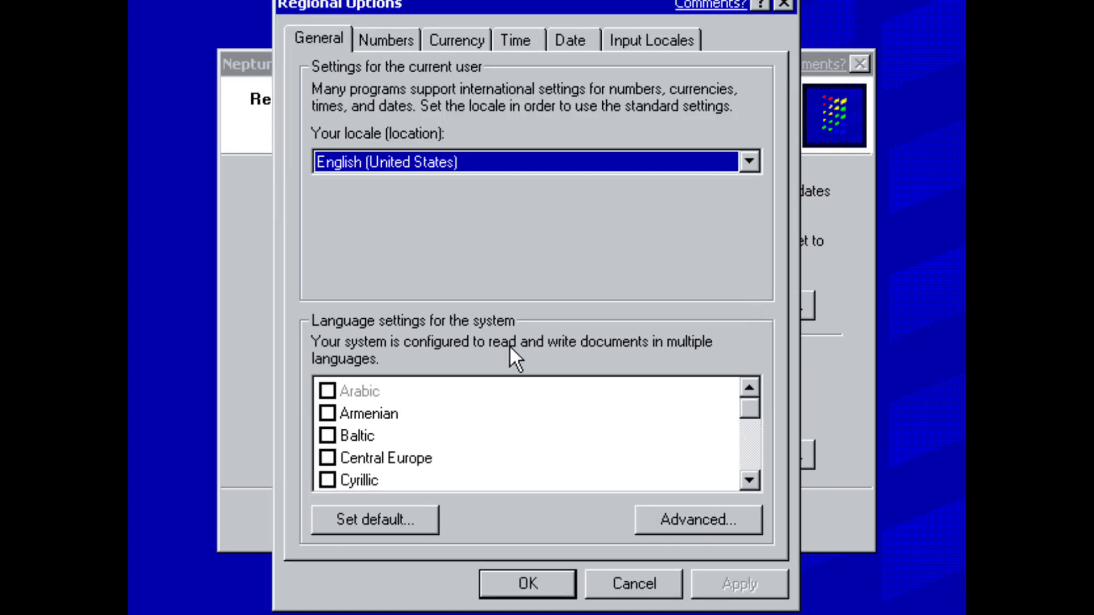
pyautogui.click(784, 4)
pyautogui.click(704, 515)
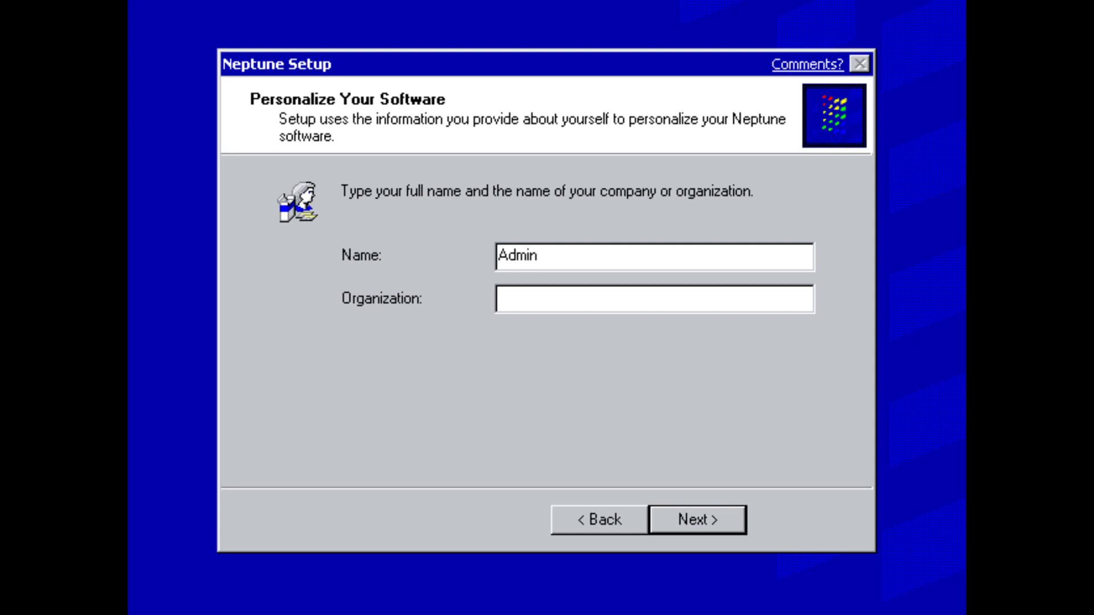
# - Keep the prefilled user name with a blank organization and set the computer name to DWRER
pyautogui.click(530, 300)
pyautogui.click(712, 515)
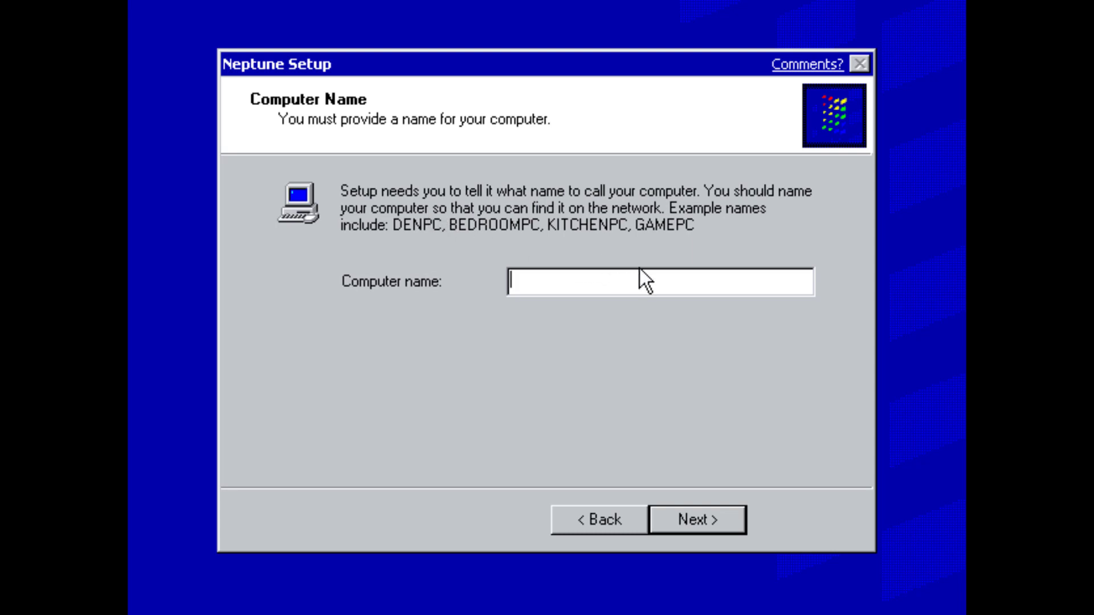
pyautogui.write('DWRER')
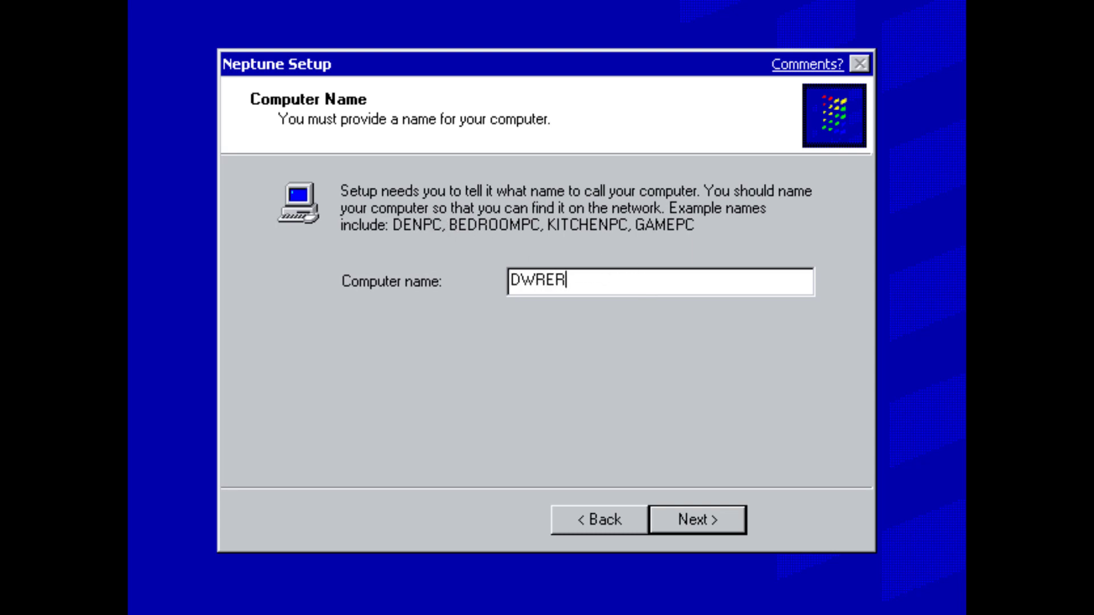
pyautogui.click(716, 520)
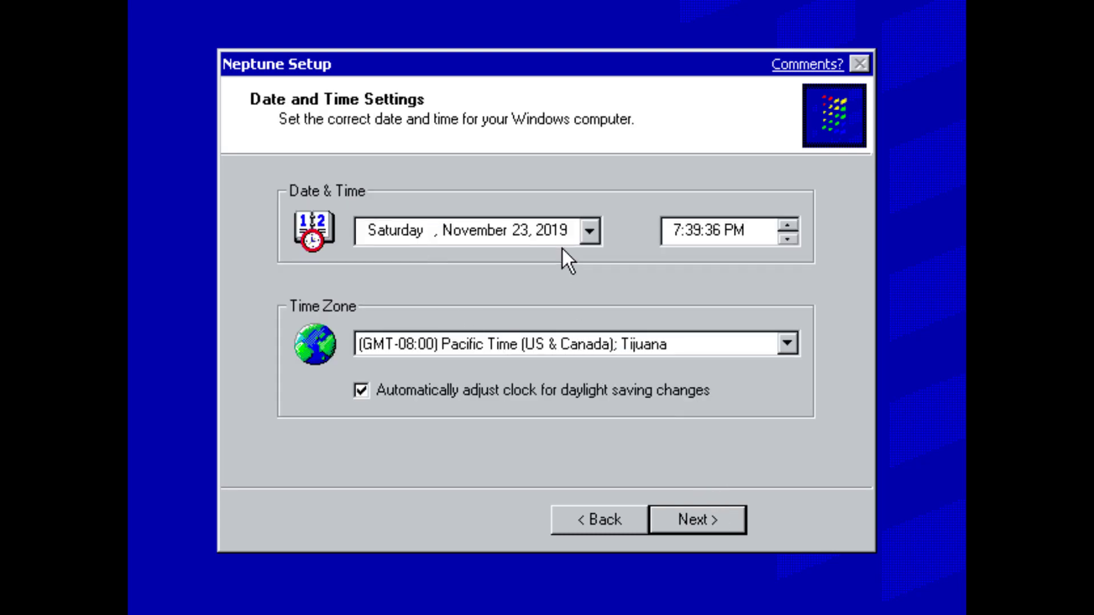
# - Accept the default date, time and time zone settings and finish the Setup wizard so the computer restarts
pyautogui.click(705, 516)
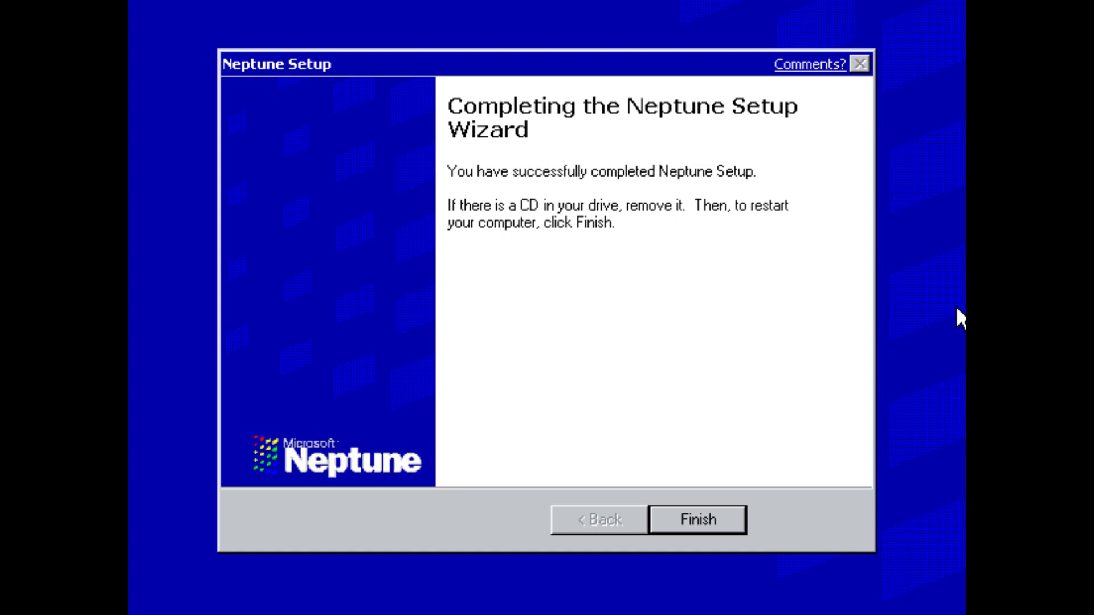
pyautogui.click(716, 514)
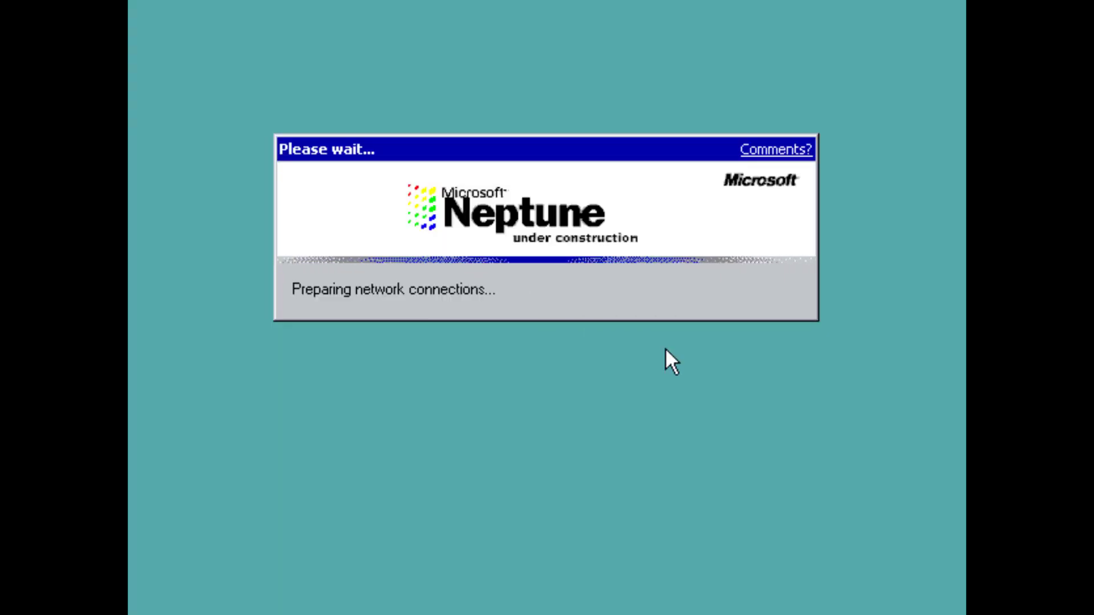
pyautogui.moveTo(518, 152); pyautogui.dragTo(494, 161)
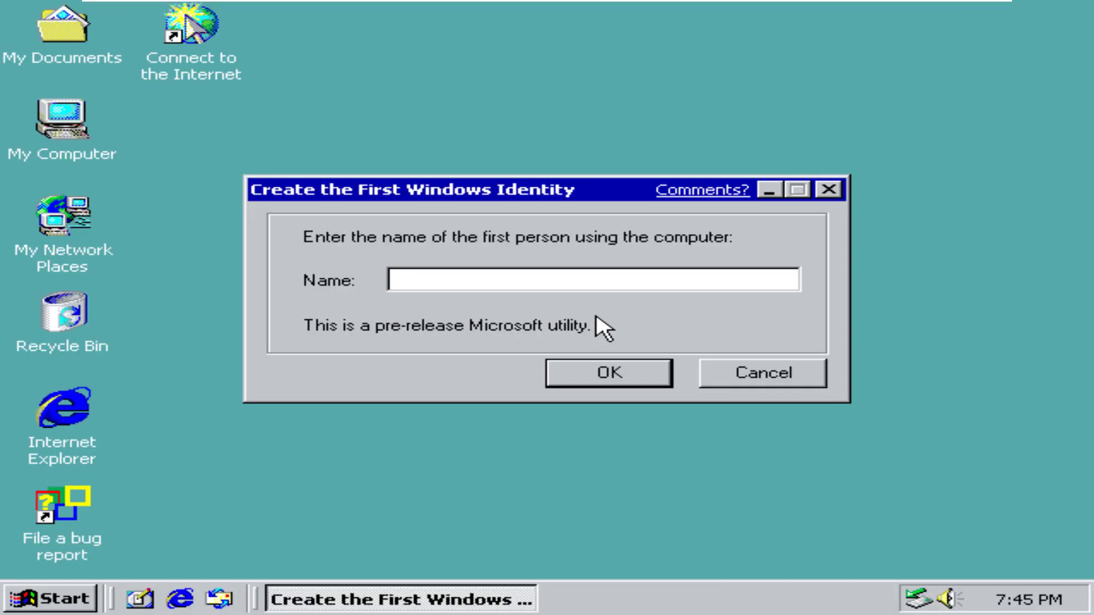
# - Create the first Windows identity with the name 1 and decline restarting the computer
pyautogui.write('1')
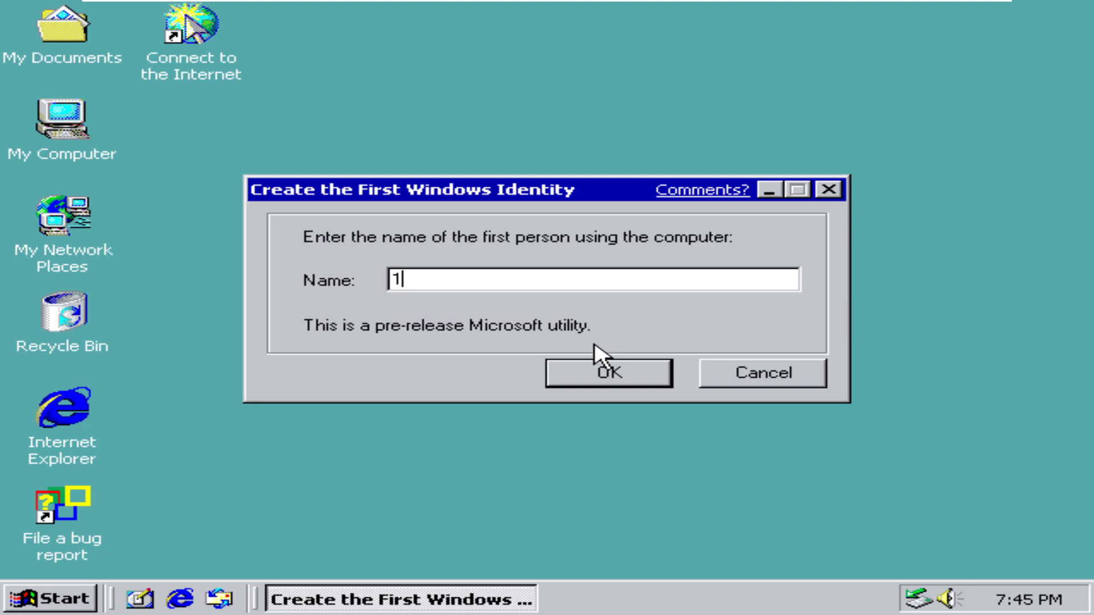
pyautogui.click(613, 377)
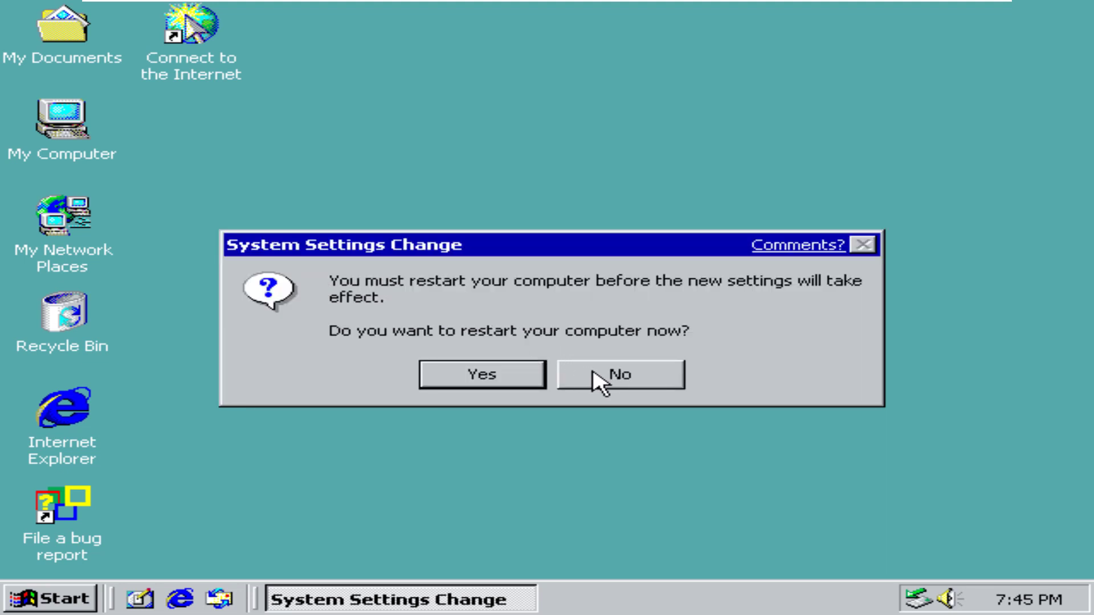
pyautogui.click(595, 375)
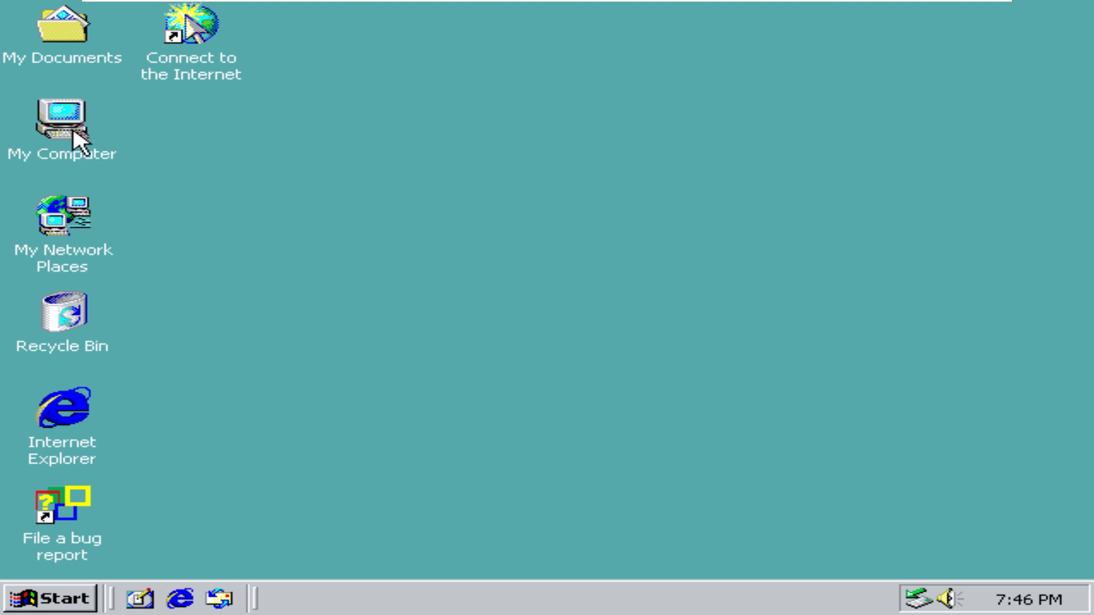
pyautogui.click(67, 255)
pyautogui.click(75, 316)
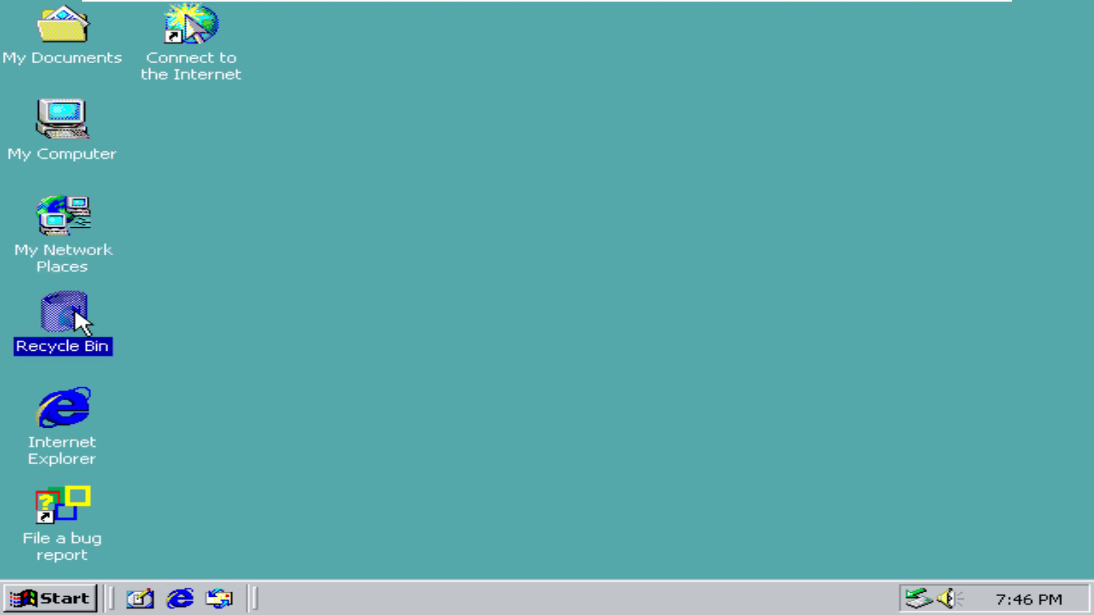
pyautogui.click(74, 413)
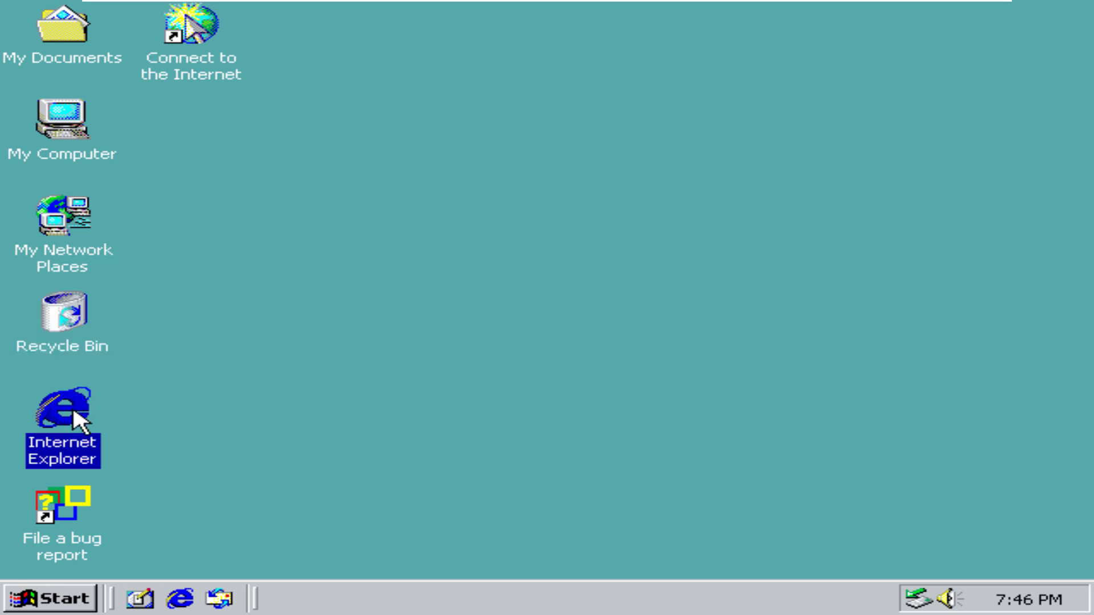
pyautogui.click(83, 501)
pyautogui.click(191, 509)
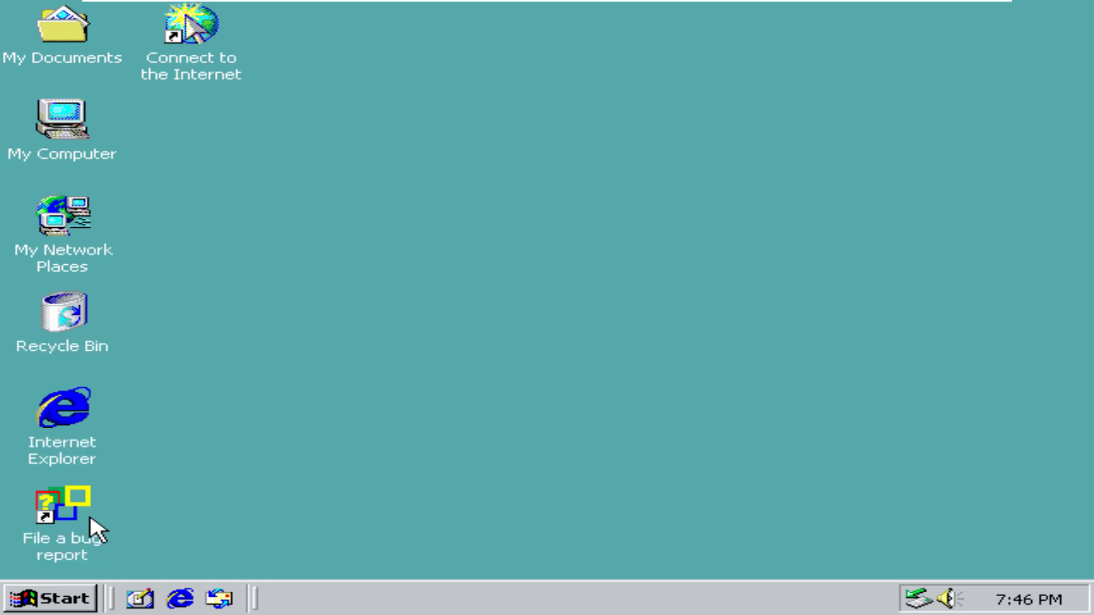
pyautogui.click(91, 526)
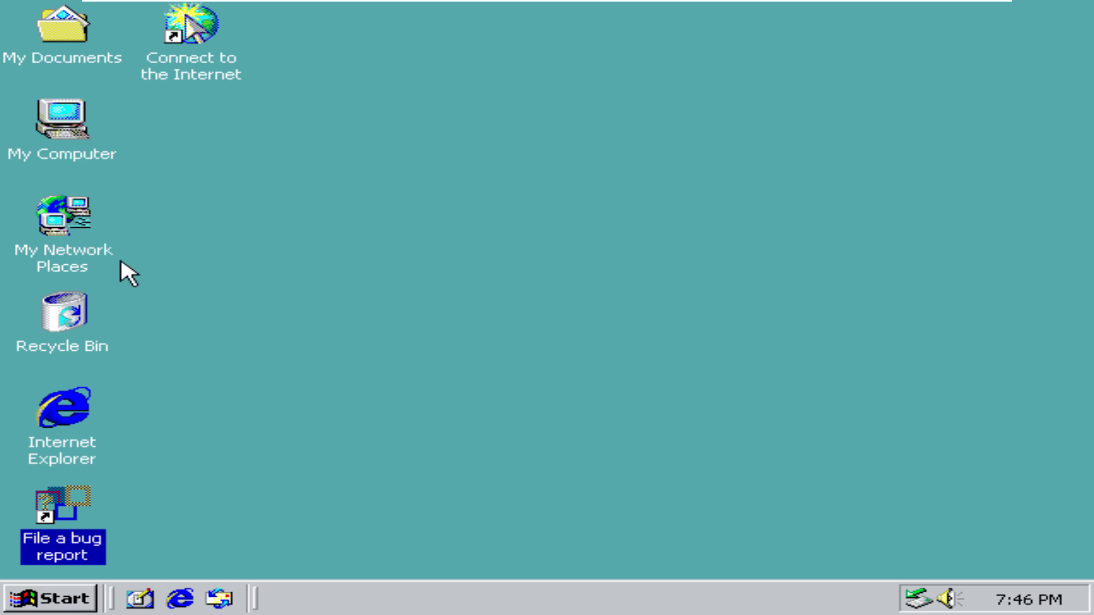
pyautogui.click(171, 81)
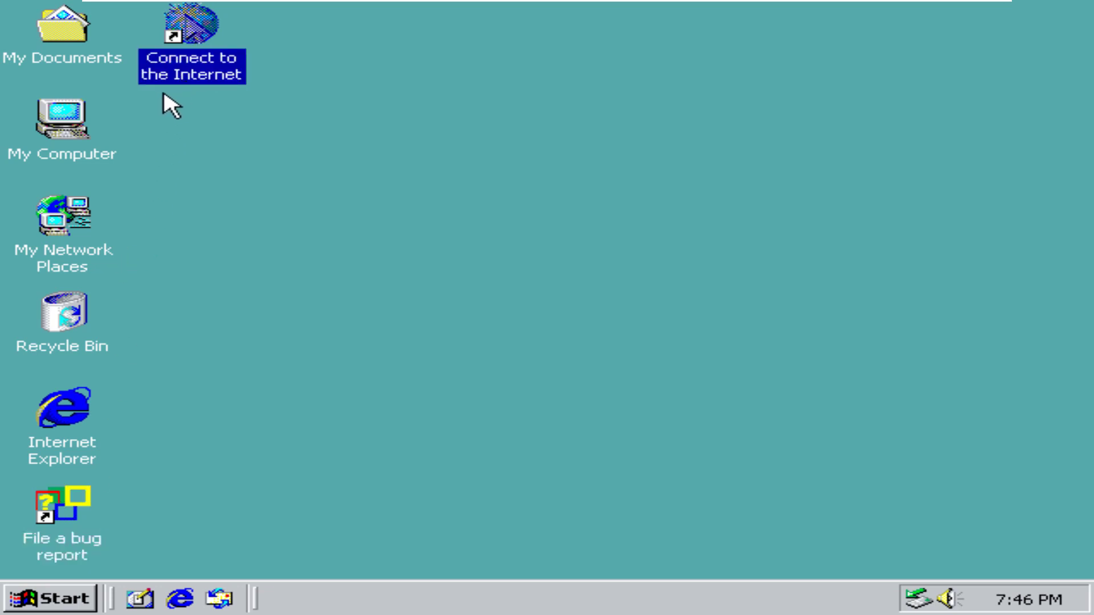
# - Examine My Computer's system properties, covering the general information, network identification, hardware and user profiles
pyautogui.rightClick(82, 147)
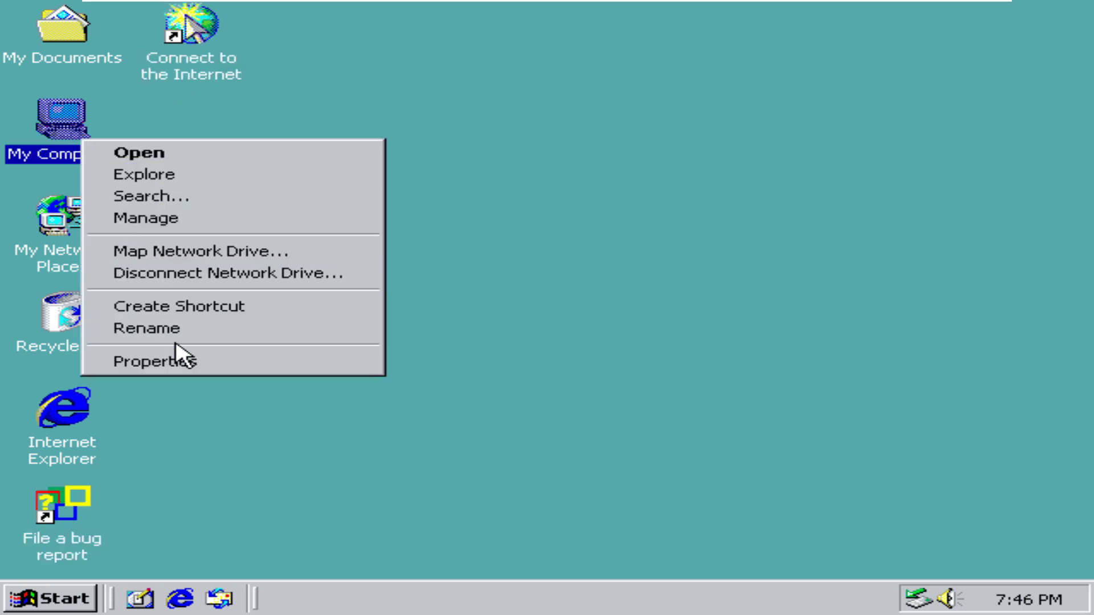
pyautogui.click(218, 367)
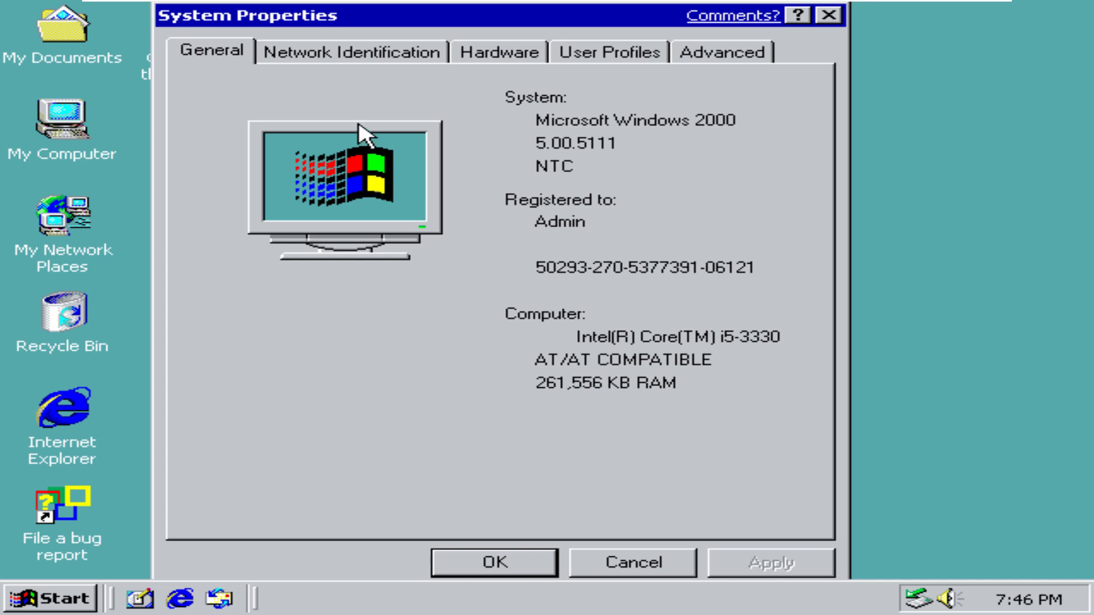
pyautogui.click(313, 57)
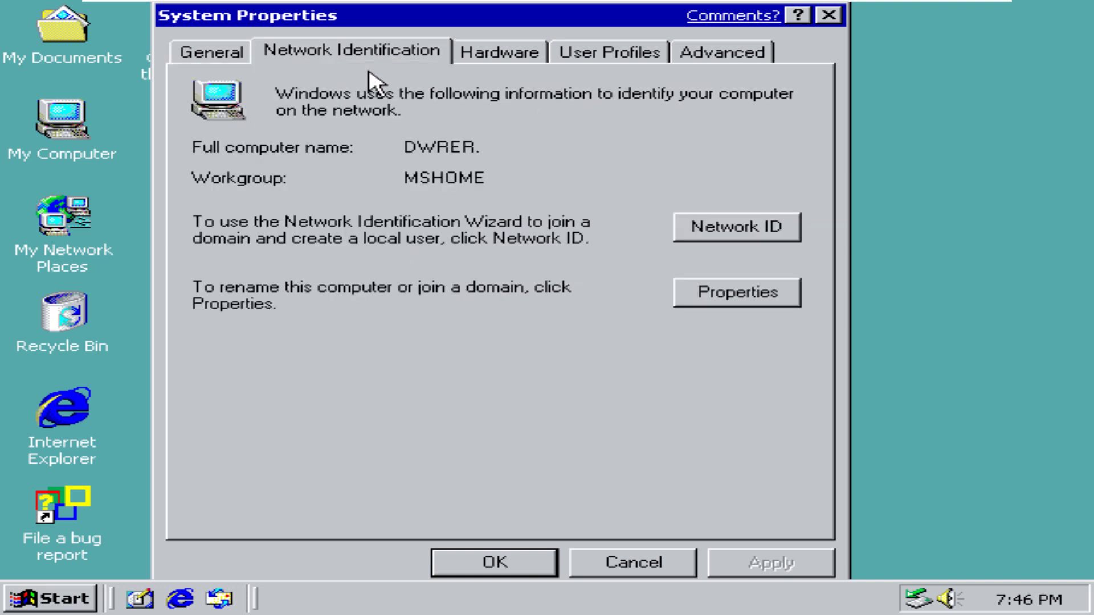
pyautogui.click(482, 54)
pyautogui.click(611, 56)
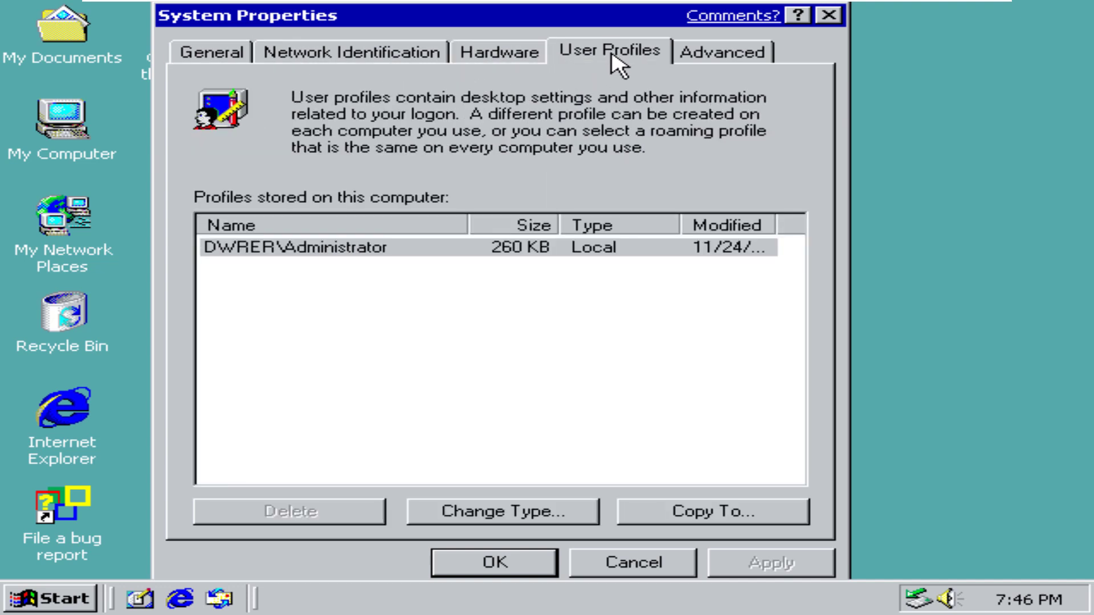
# - Inspect the hardware list in Device Manager, including the Base System Device under Other devices, and close it
pyautogui.click(530, 57)
pyautogui.click(606, 335)
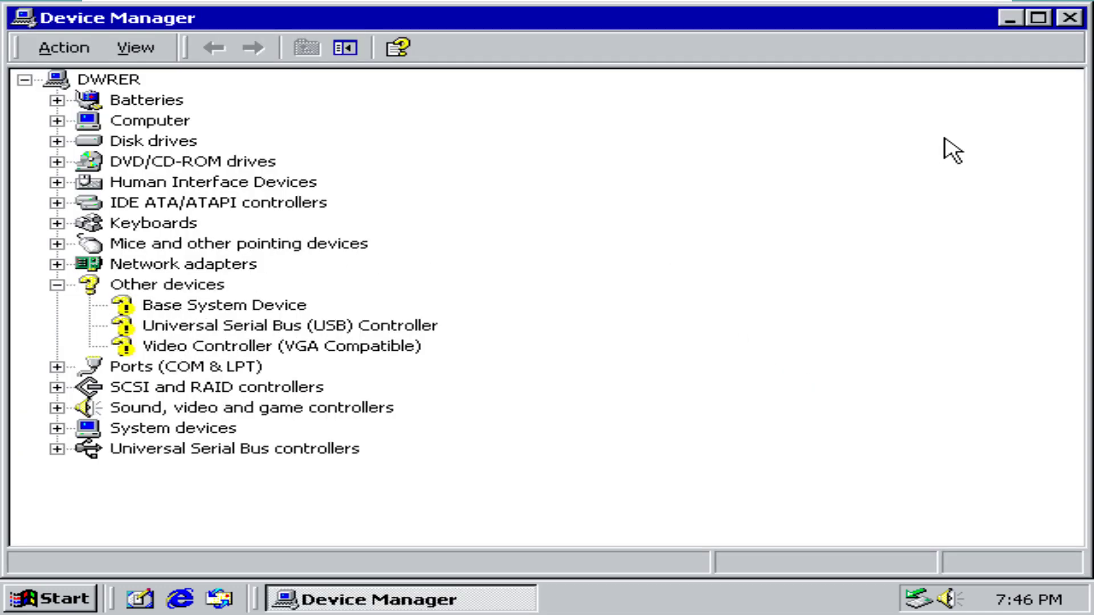
pyautogui.click(205, 302)
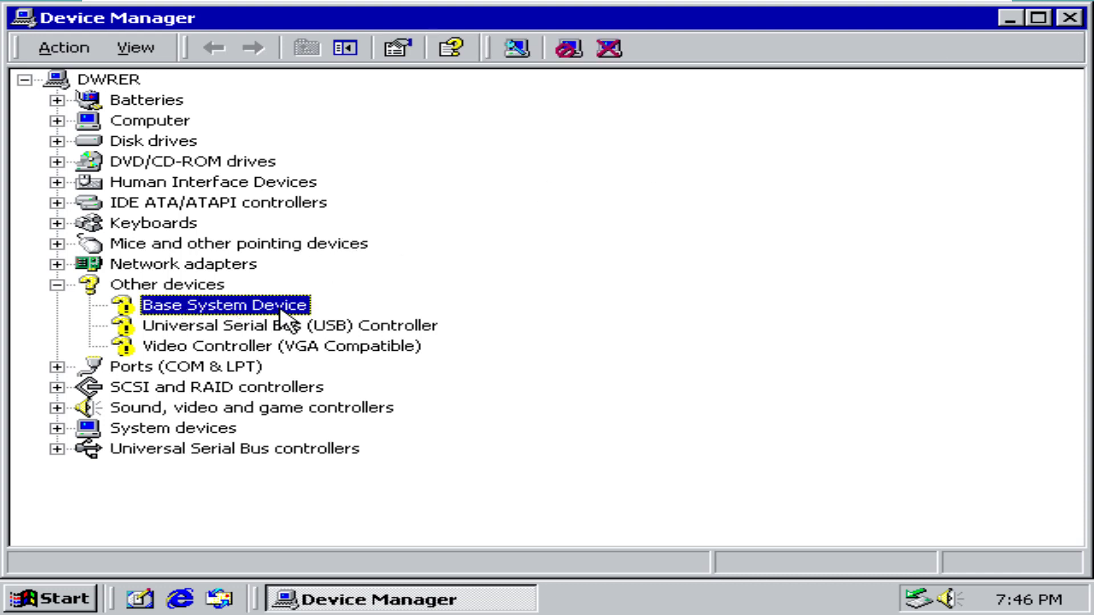
pyautogui.click(1069, 18)
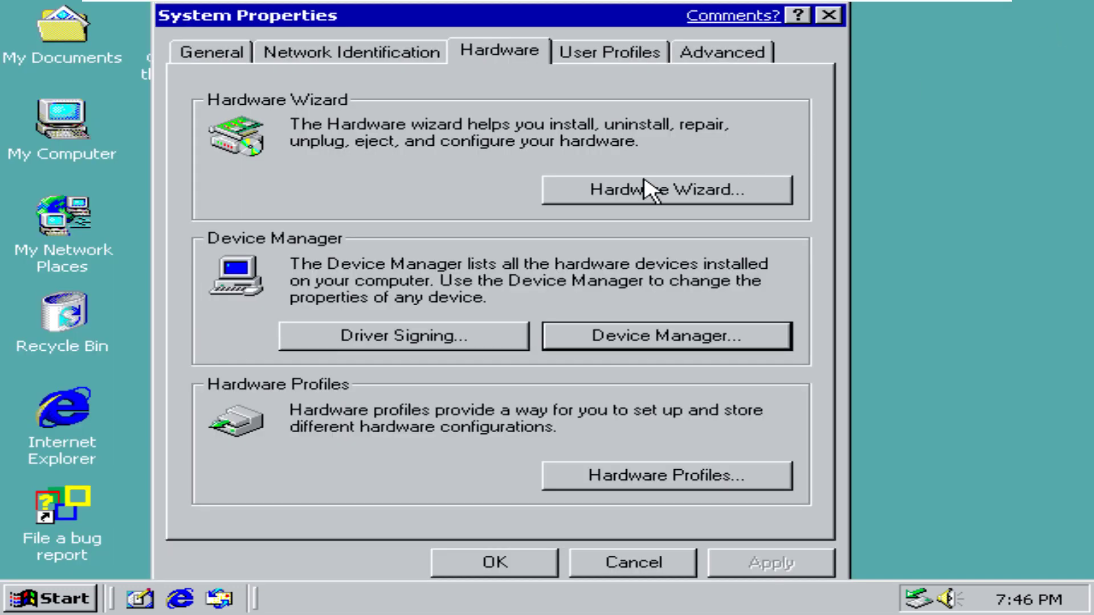
# - Review the user profiles and advanced system settings and close System Properties
pyautogui.click(622, 51)
pyautogui.click(713, 55)
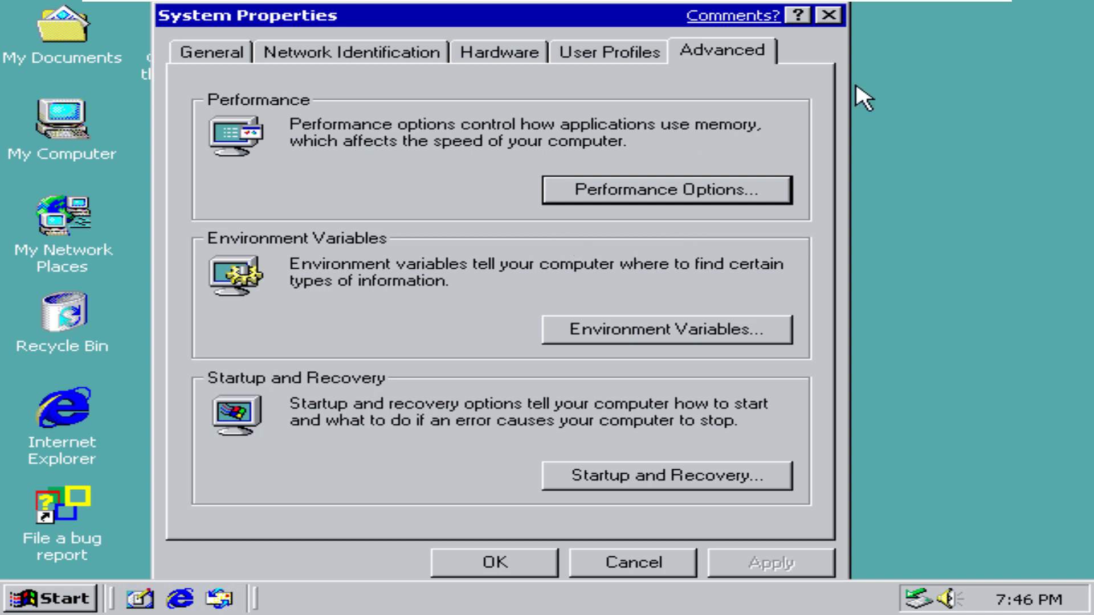
pyautogui.click(834, 17)
# - Open Control Panel and look through its items
pyautogui.click(24, 610)
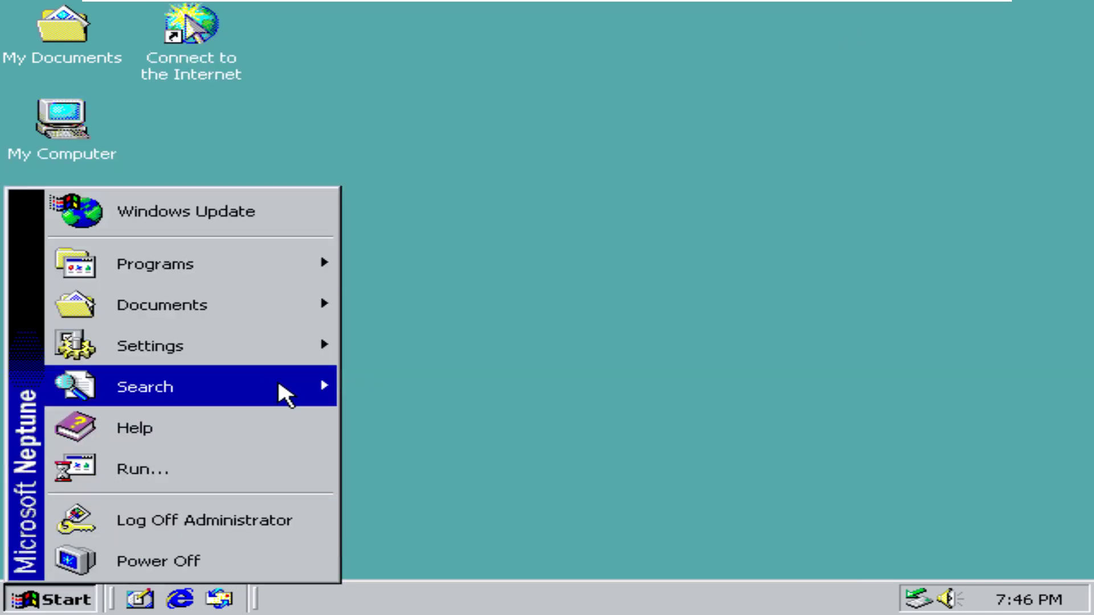
pyautogui.moveTo(276, 358)
pyautogui.click(397, 347)
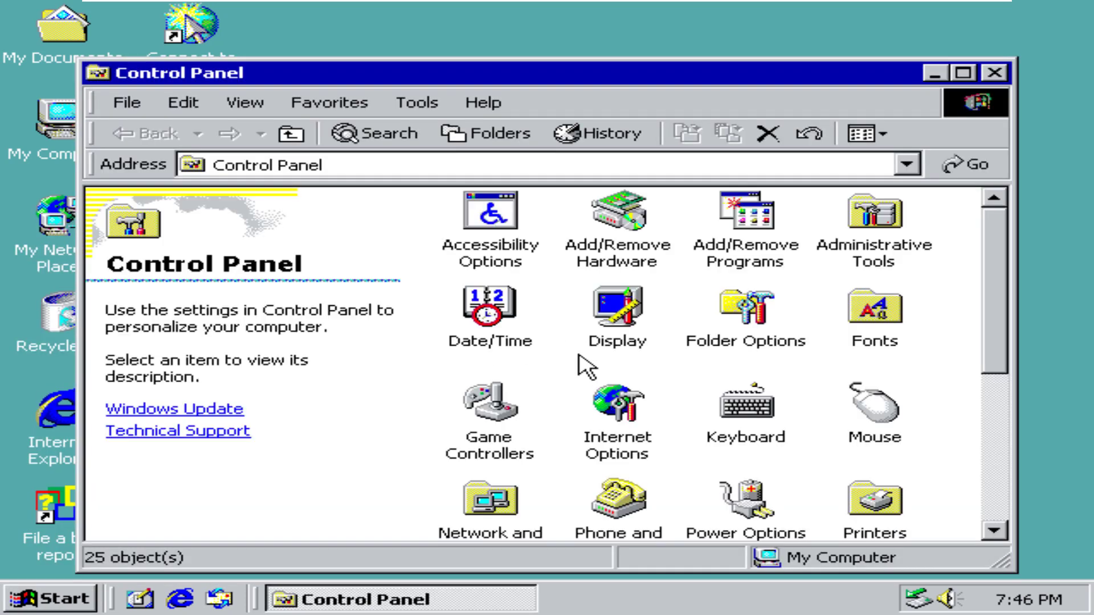
pyautogui.scroll(-3, 756, 327)
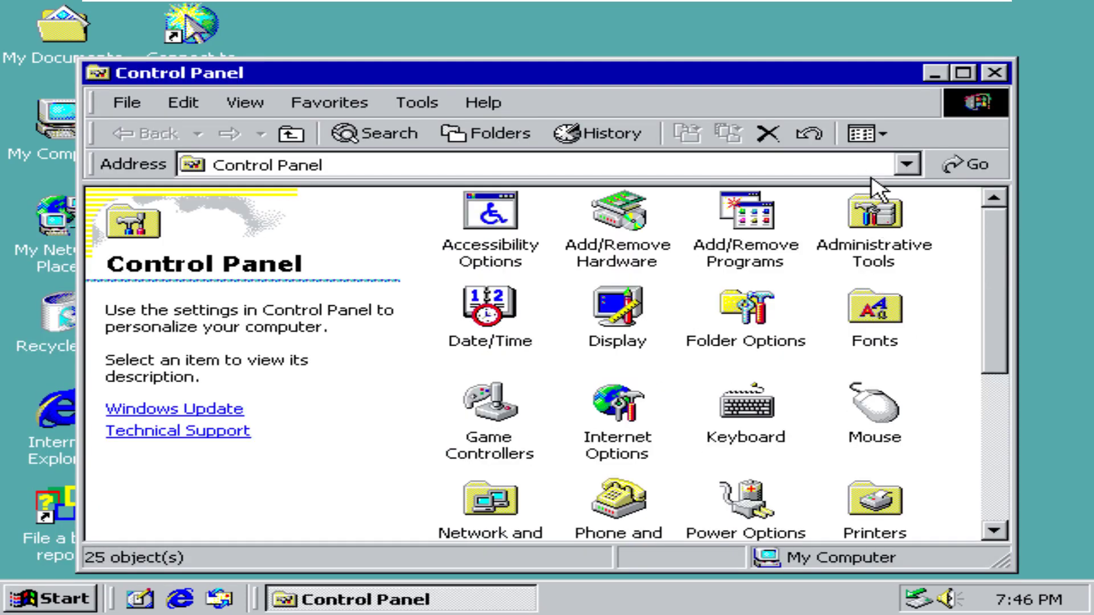
# - Display the Control Panel items as a list and switch them back to large icons
pyautogui.click(865, 135)
pyautogui.click(898, 204)
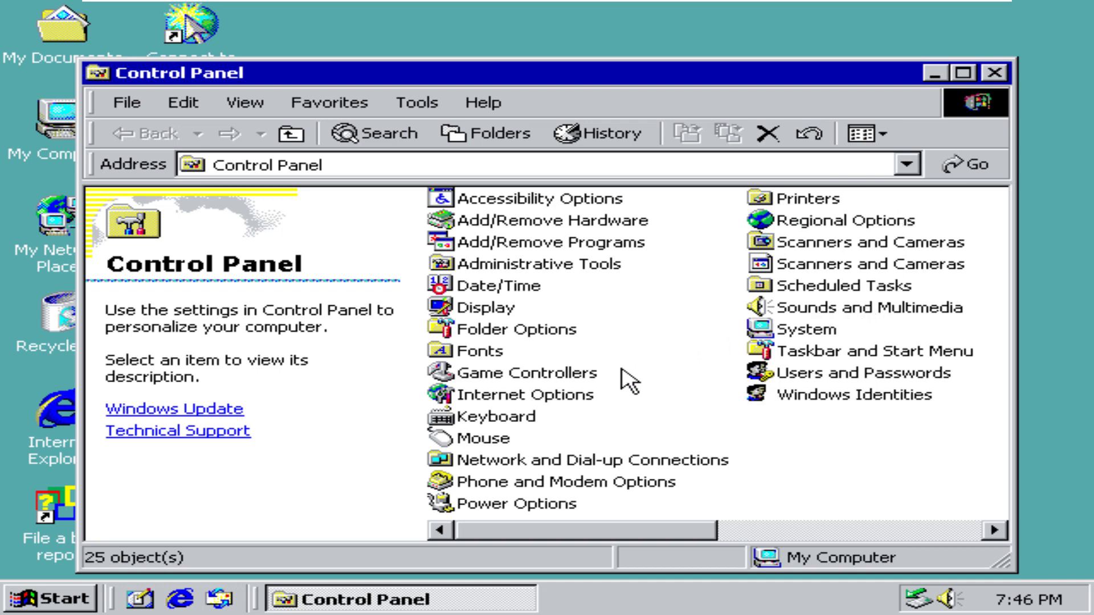
pyautogui.click(865, 134)
pyautogui.click(905, 162)
# - Maximize the Control Panel window and browse all of its items
pyautogui.scroll(-3, 699, 376)
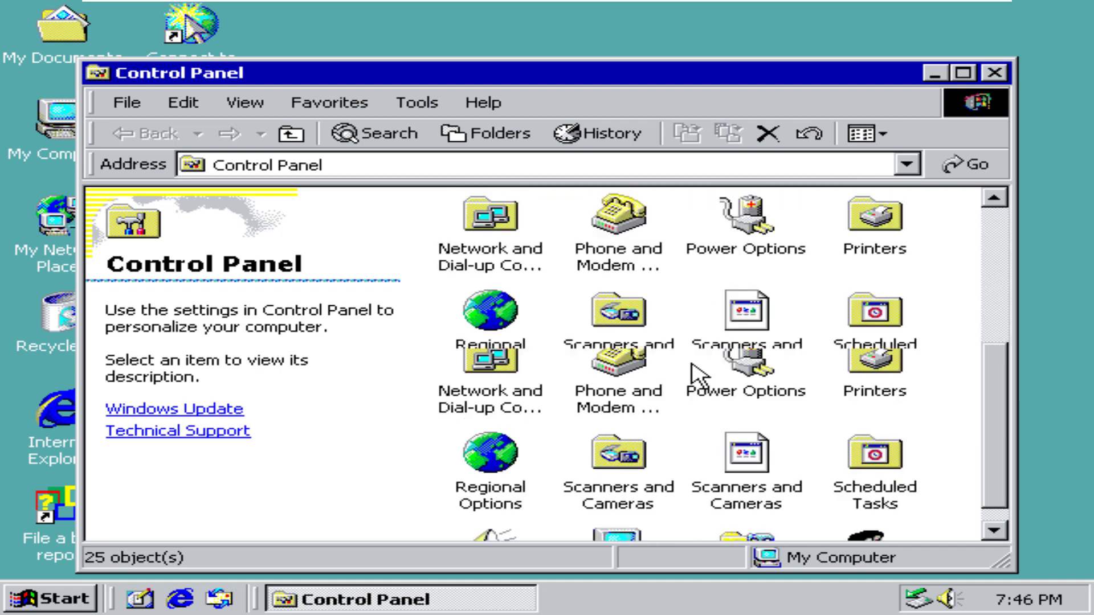
pyautogui.scroll(3, 699, 376)
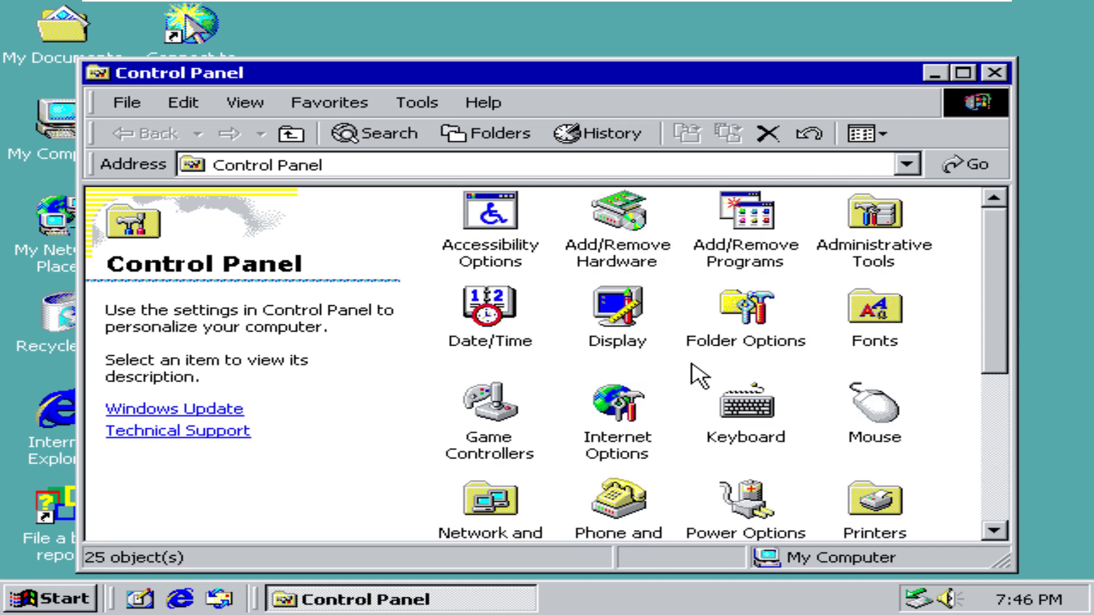
pyautogui.click(963, 73)
pyautogui.scroll(-3, 750, 342)
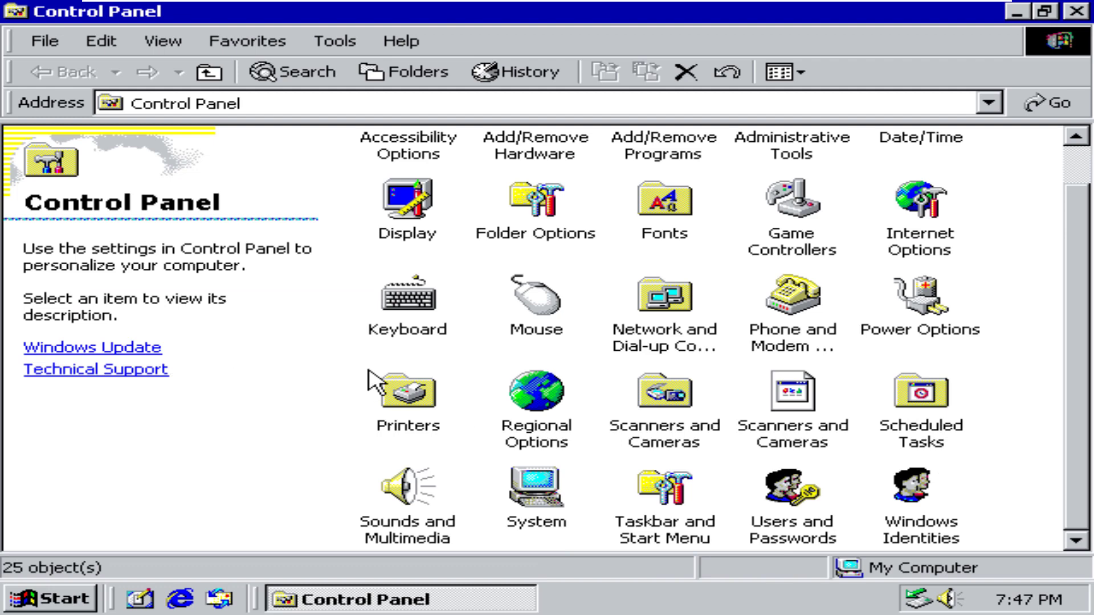
# - Open Add/Remove Programs from Control Panel, view the currently installed programs and close it
pyautogui.scroll(3, 490, 372)
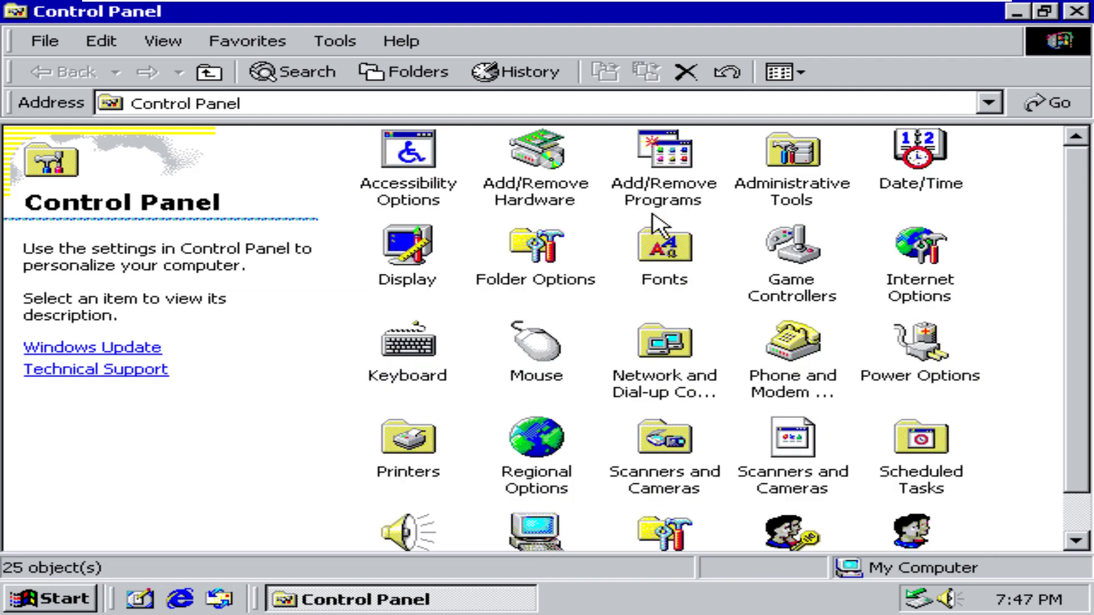
pyautogui.doubleClick(678, 188)
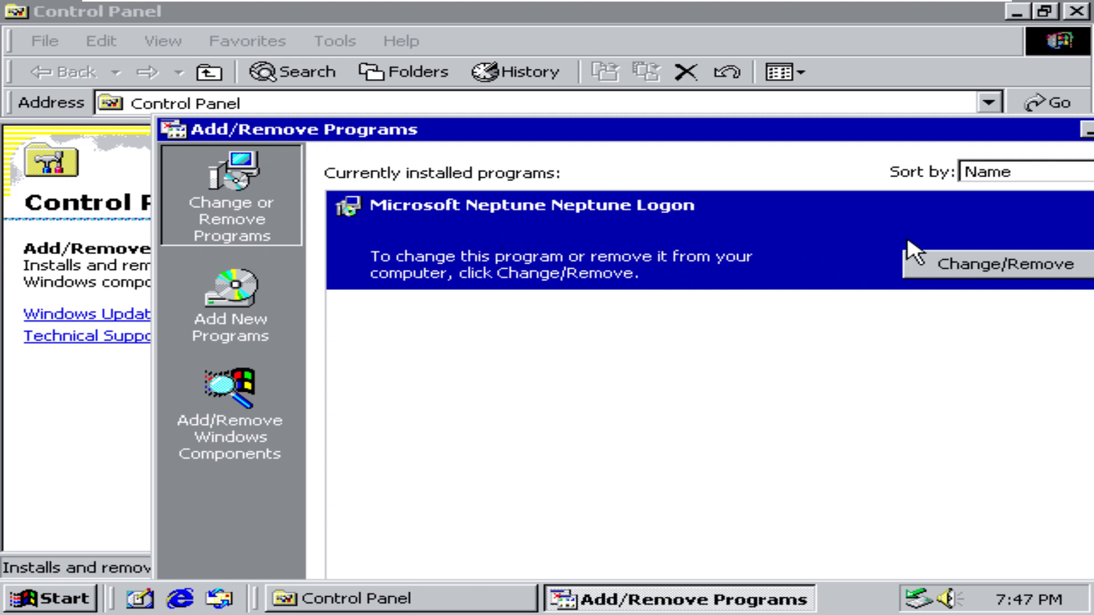
pyautogui.moveTo(665, 139); pyautogui.dragTo(602, 132)
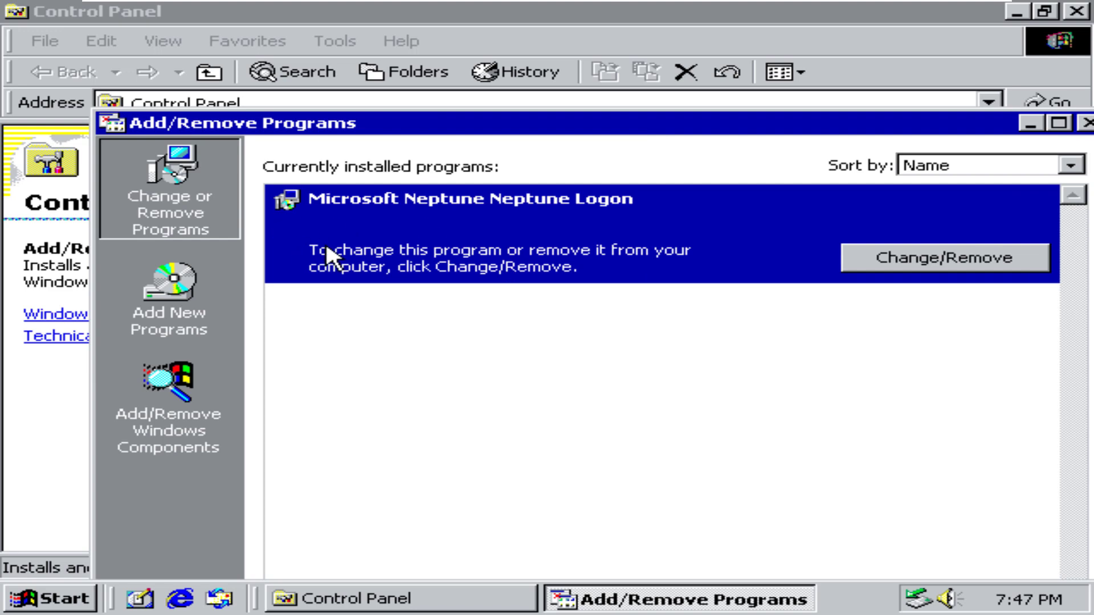
pyautogui.click(1087, 124)
# - Open the Printers folder from Control Panel, look at its contents and close the window
pyautogui.click(555, 205)
pyautogui.scroll(-1, 623, 386)
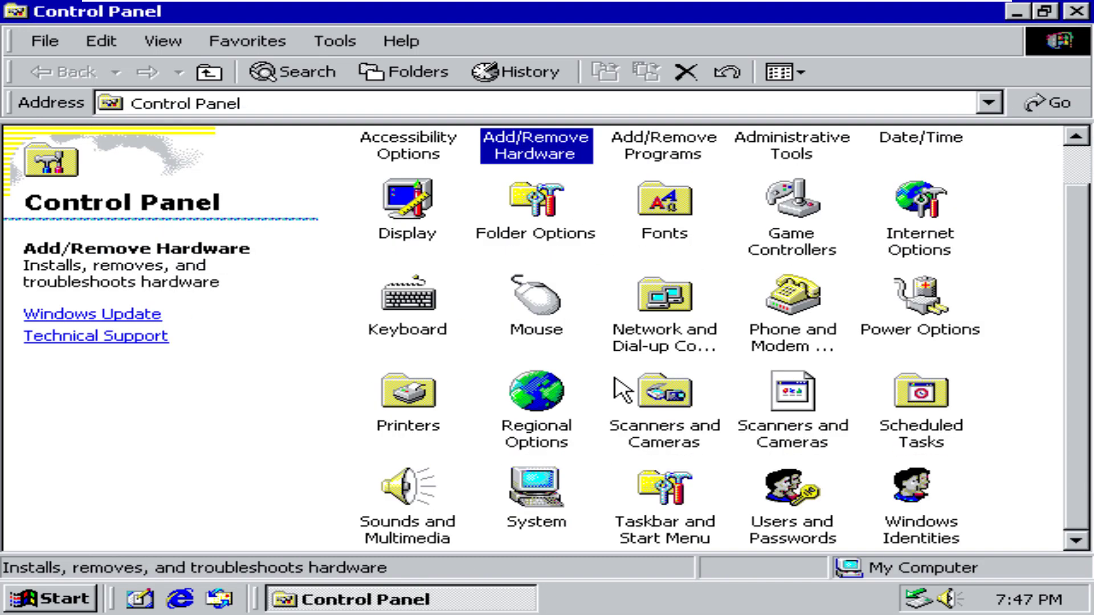
pyautogui.scroll(1, 692, 439)
pyautogui.scroll(-1, 598, 359)
pyautogui.click(427, 493)
pyautogui.click(426, 432)
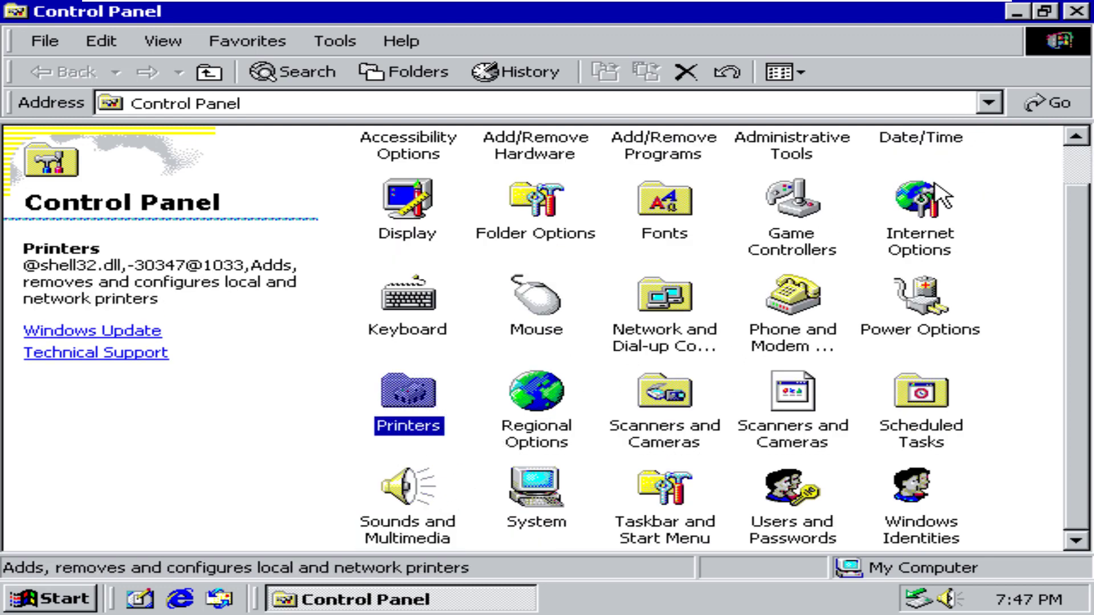
pyautogui.doubleClick(427, 419)
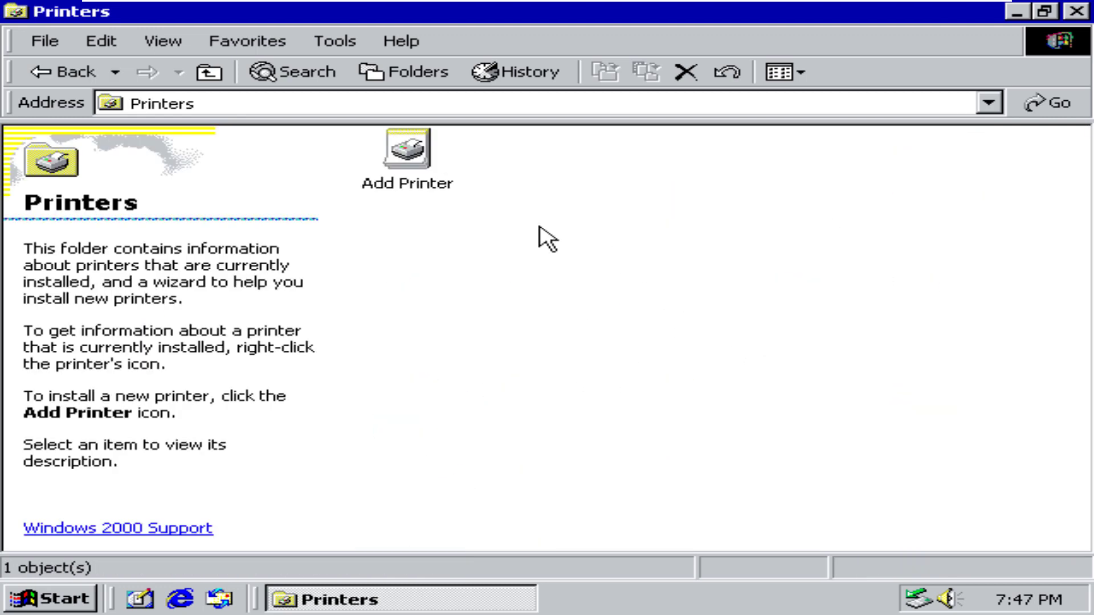
pyautogui.click(1085, 8)
# - Open the desktop's Display Properties and apply the Chateau wallpaper
pyautogui.rightClick(682, 166)
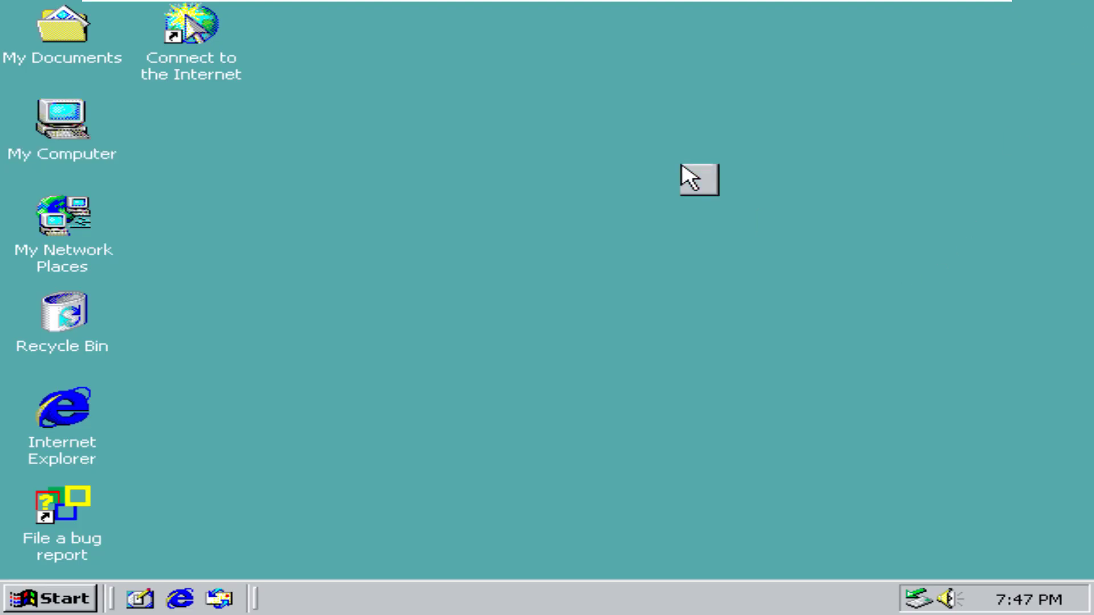
pyautogui.click(779, 380)
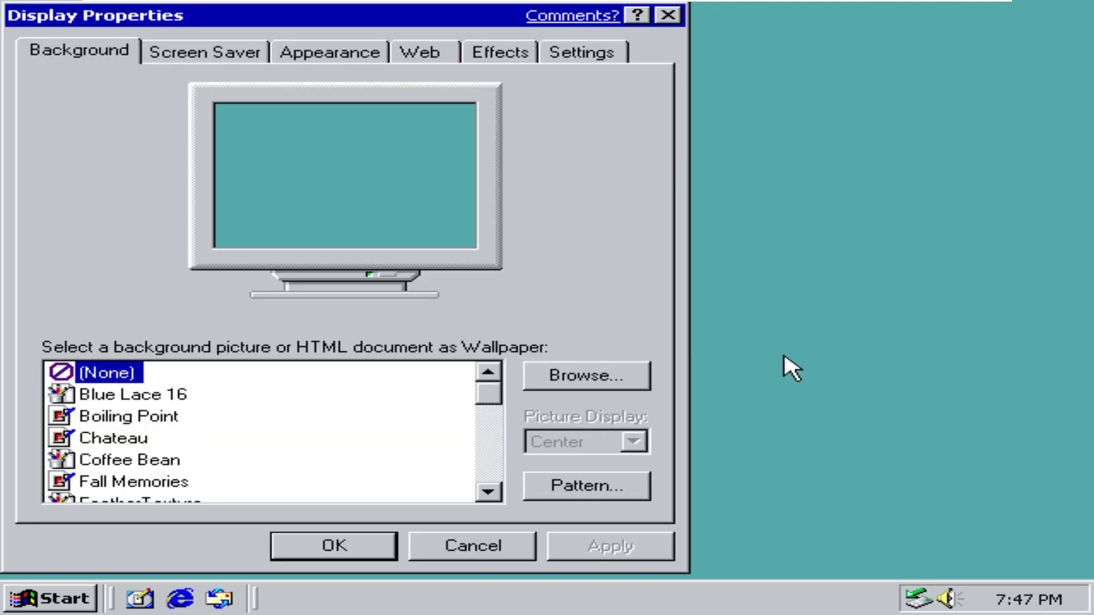
pyautogui.click(165, 394)
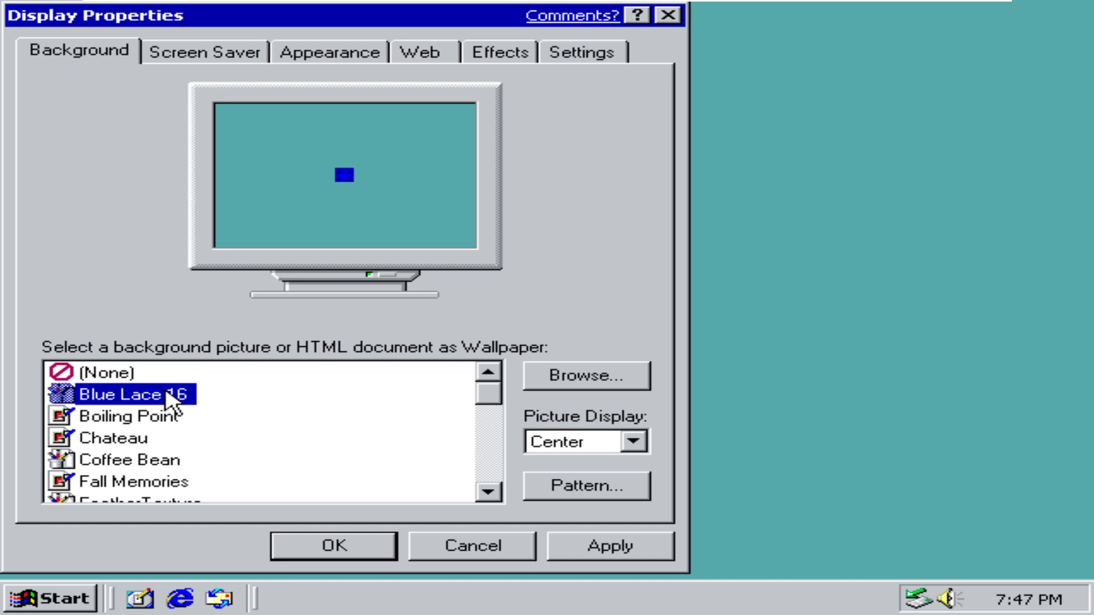
pyautogui.press('Down')
pyautogui.press('Down')
pyautogui.press('Down')
pyautogui.press('Up')
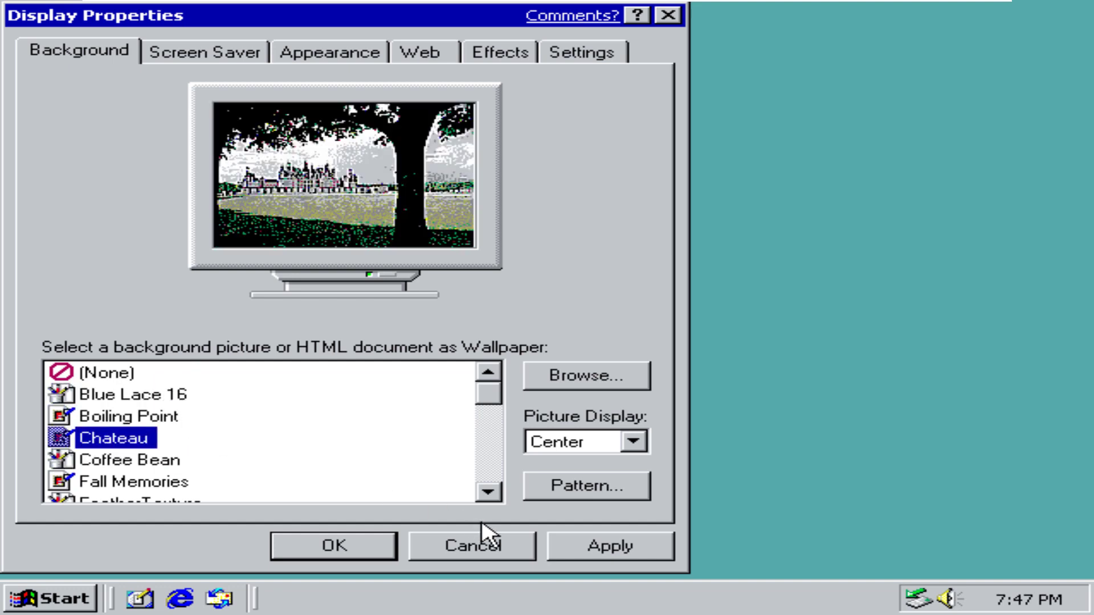
pyautogui.click(579, 548)
pyautogui.click(481, 368)
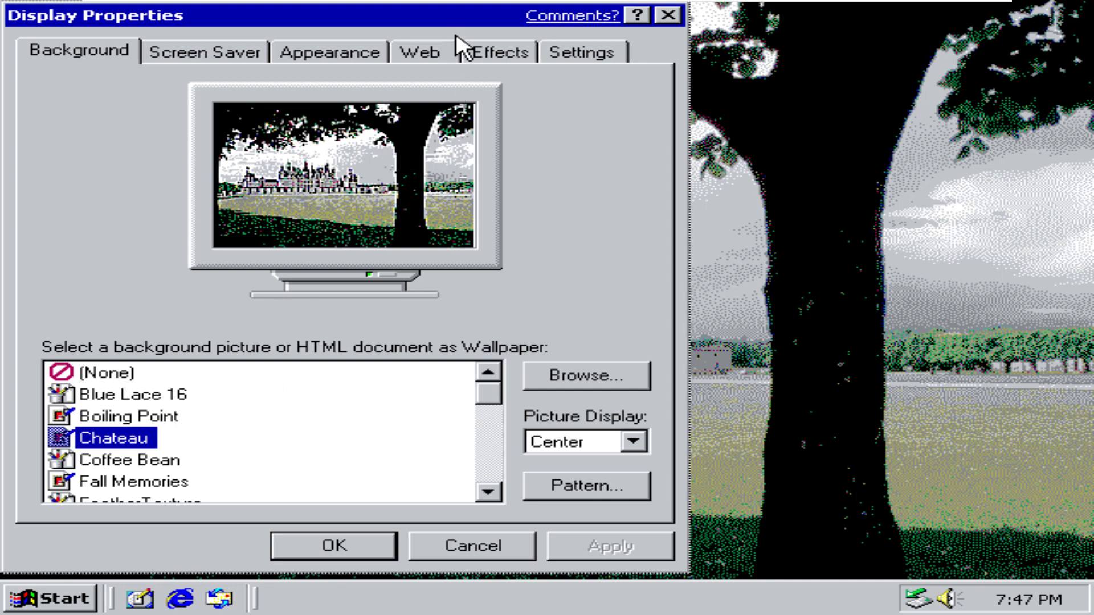
# - Move Display Properties clear of the screen edge and apply the Paradise wallpaper
pyautogui.moveTo(456, 23); pyautogui.dragTo(546, 43)
pyautogui.press('Down')
pyautogui.press('Down')
pyautogui.press('Down')
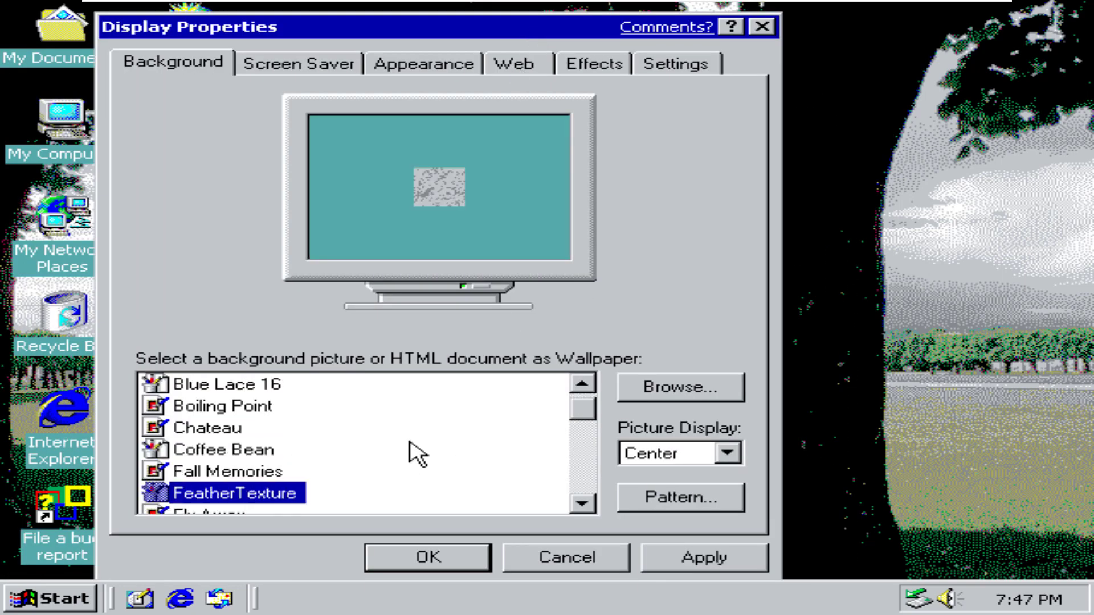
pyautogui.press('Down')
pyautogui.press('Down')
pyautogui.press('Down')
pyautogui.press('Down')
pyautogui.press('Down')
pyautogui.press('Down')
pyautogui.press('Down')
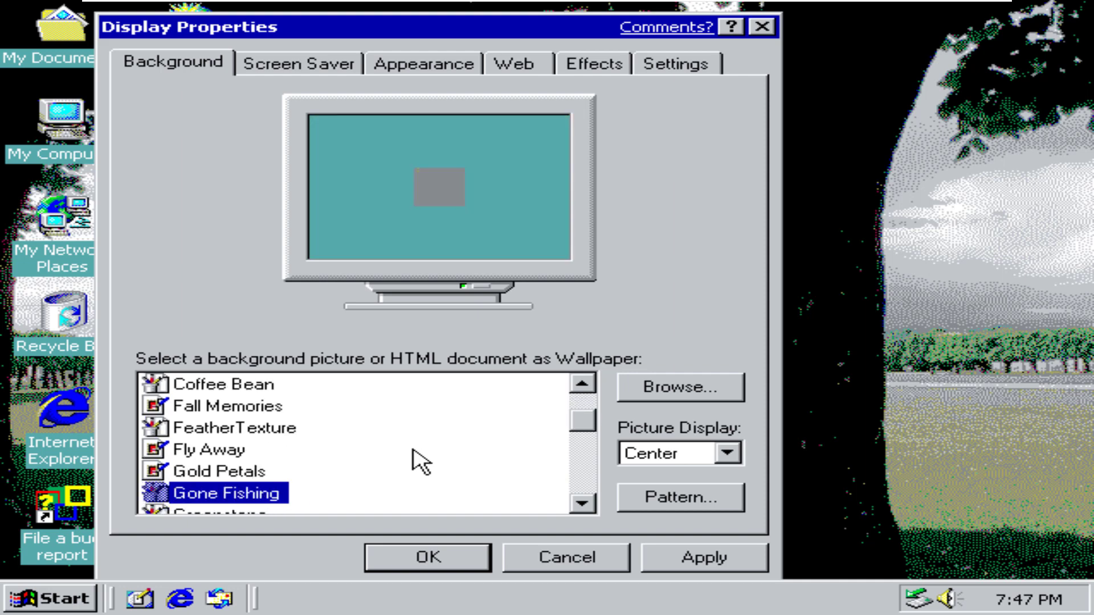
pyautogui.click(663, 561)
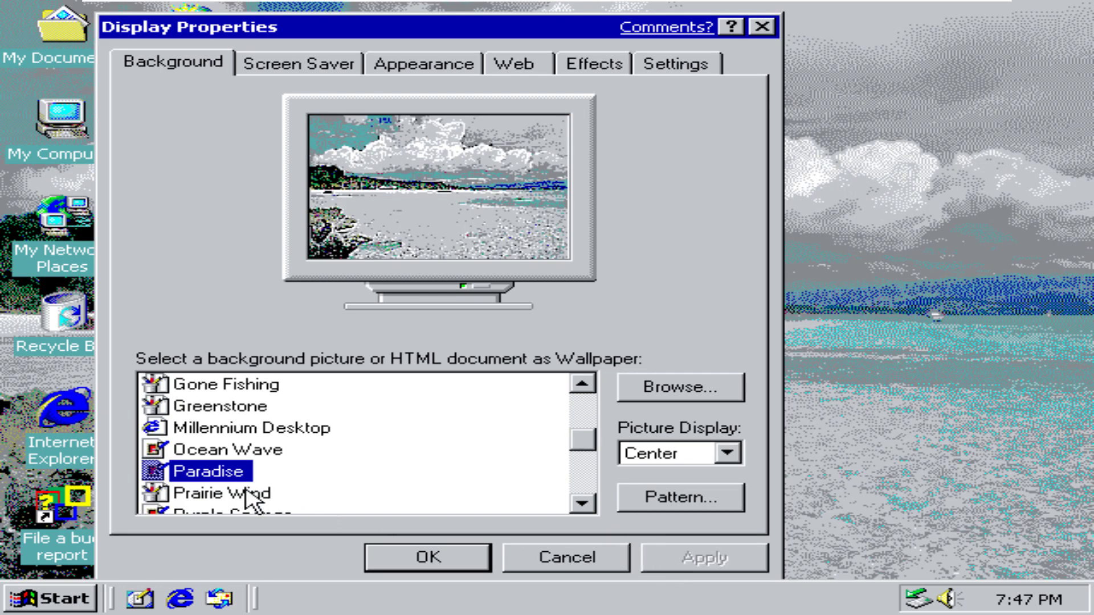
# - Preview the remaining wallpapers after Paradise down to Zapotec without applying any
pyautogui.press('Down')
pyautogui.press('Down')
pyautogui.press('Down')
pyautogui.press('Down')
pyautogui.press('Down')
pyautogui.press('Down')
pyautogui.press('Up')
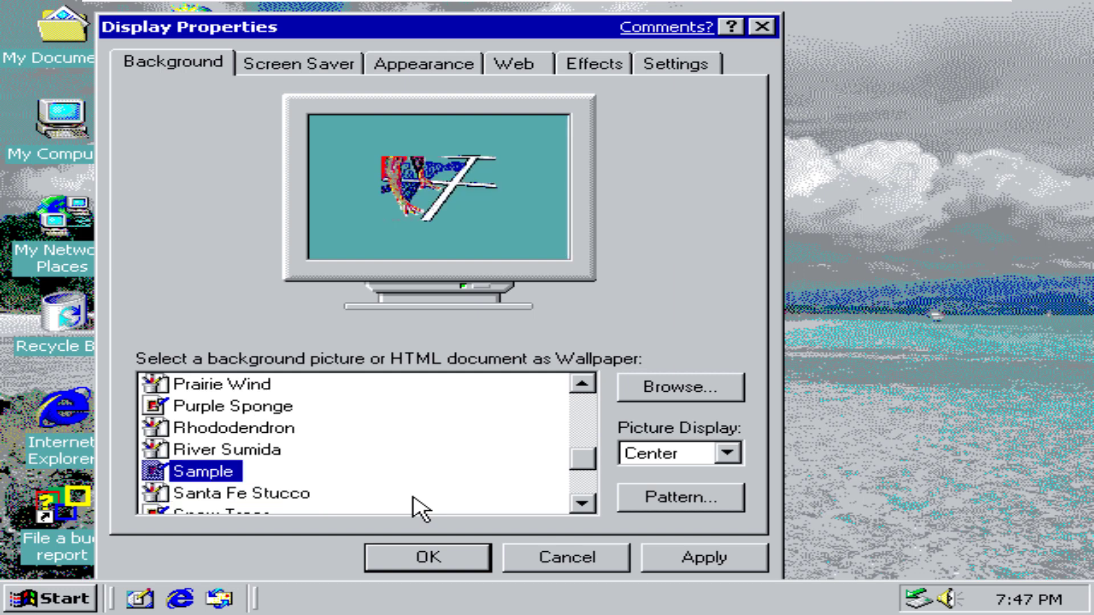
pyautogui.press('Down')
pyautogui.press('Down')
pyautogui.press('Down')
pyautogui.press('Down')
pyautogui.press('Down')
pyautogui.press('Down')
pyautogui.press('Down')
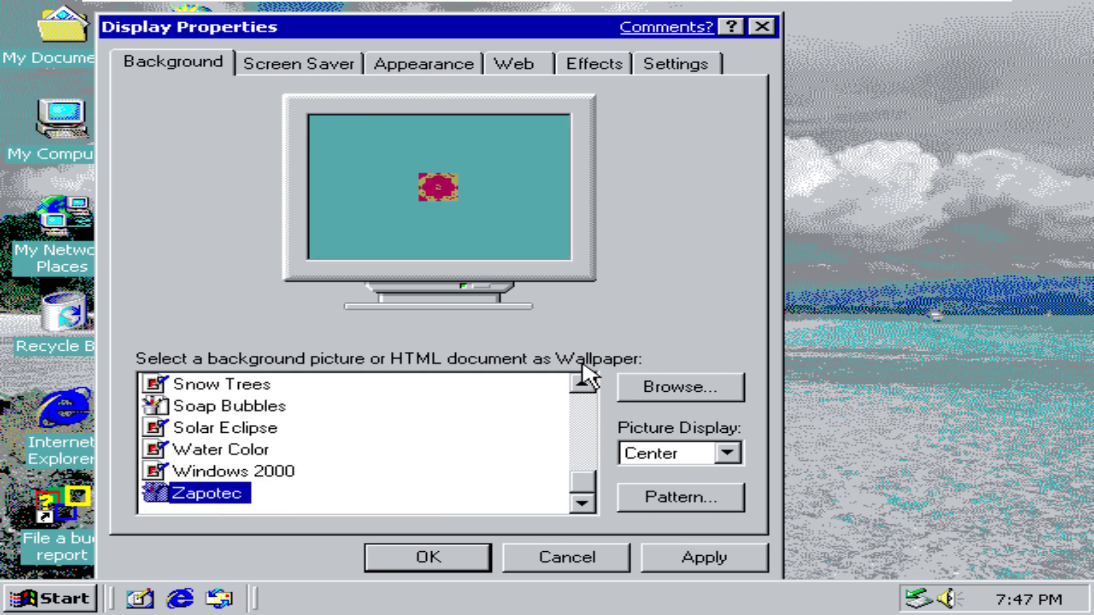
# - Preview the available screen savers, including 3D Maze (OpenGL) and Beziers
pyautogui.click(335, 64)
pyautogui.click(284, 358)
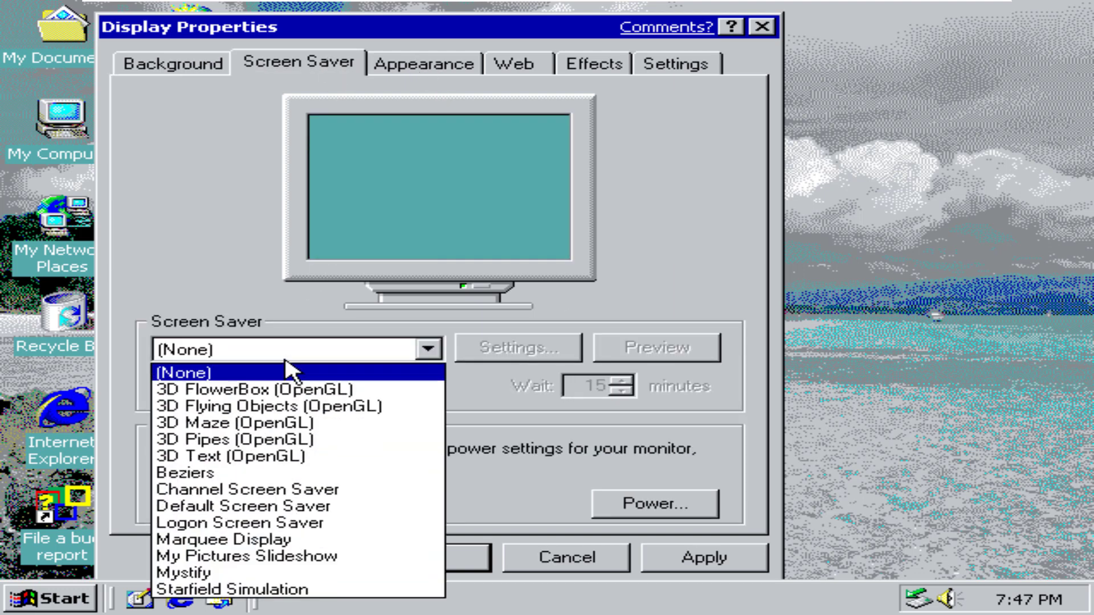
pyautogui.click(285, 388)
pyautogui.press('Down')
pyautogui.press('Down')
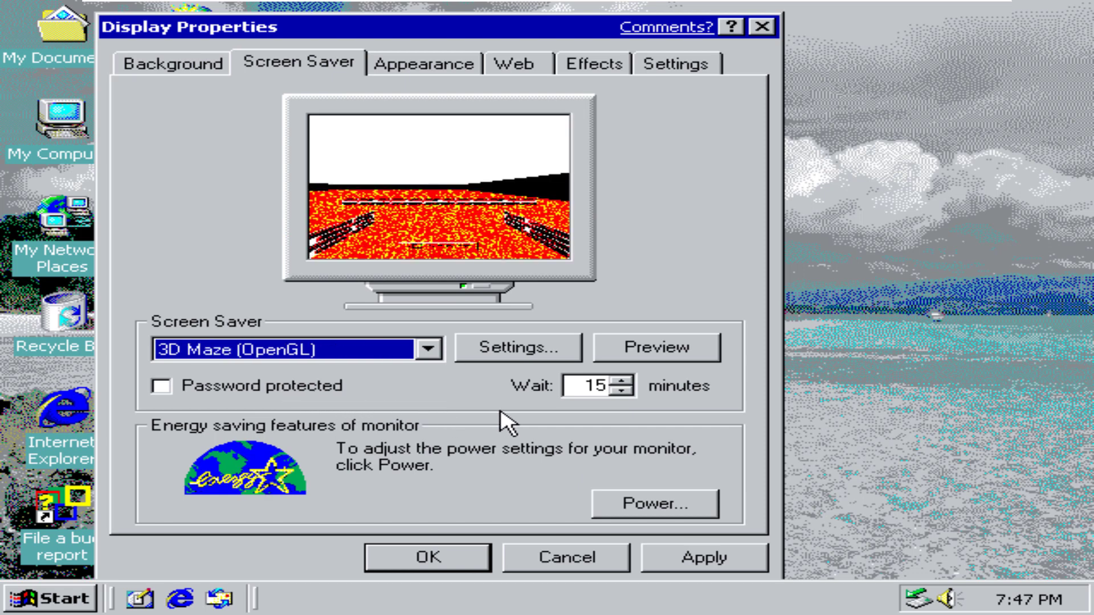
pyautogui.press('Up')
pyautogui.press('Down')
pyautogui.press('Down')
pyautogui.press('Down')
pyautogui.press('Down')
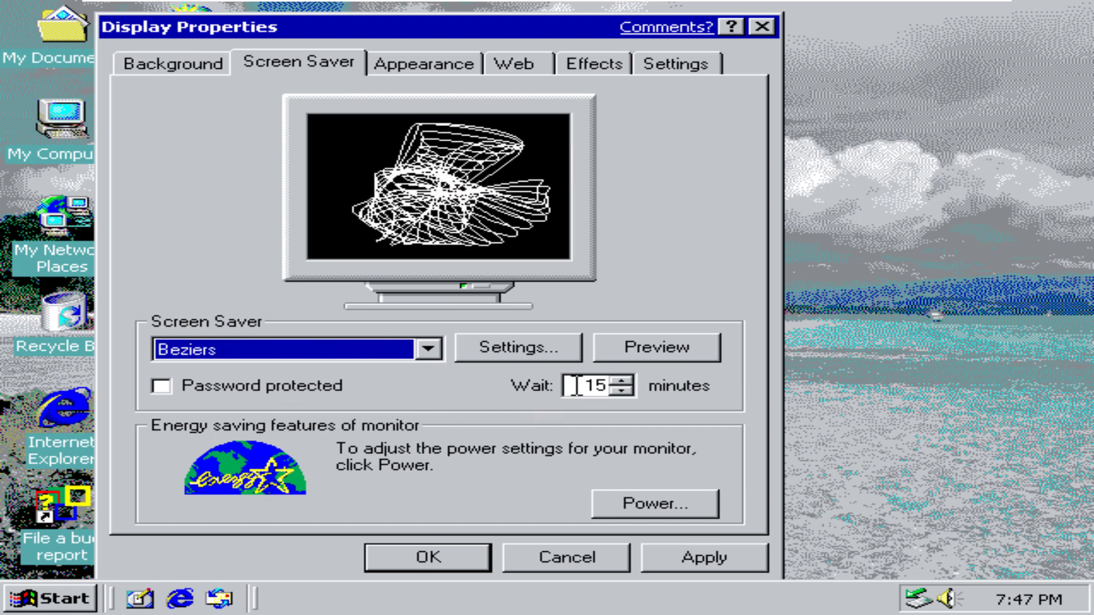
pyautogui.press('Down')
pyautogui.press('Down')
pyautogui.press('Down')
# - Review the display effects, color depth and screen area settings and close Display Properties without applying changes
pyautogui.click(594, 63)
pyautogui.click(675, 64)
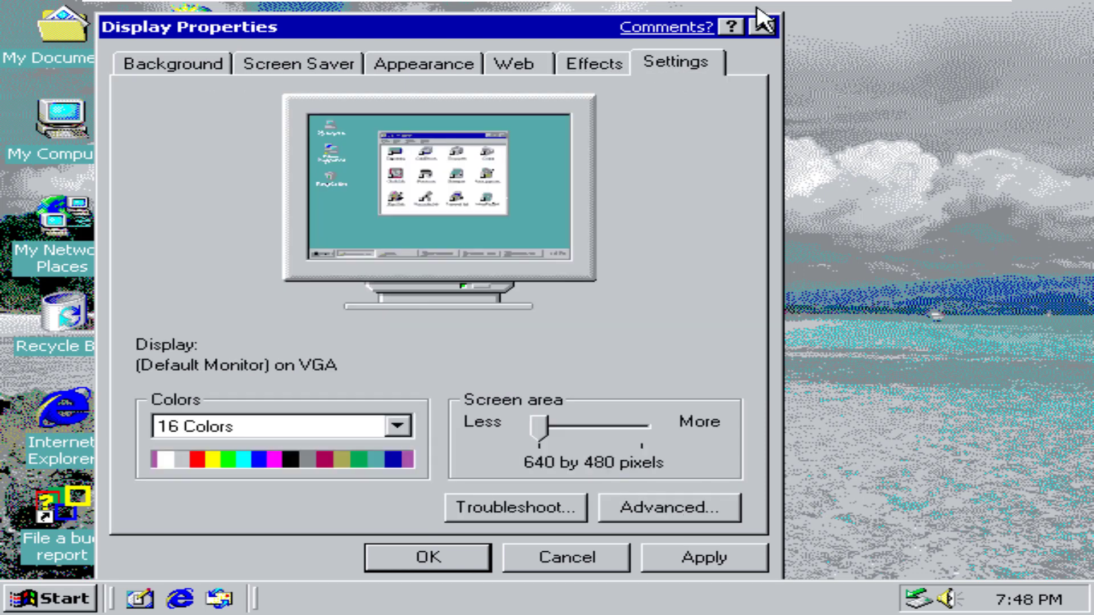
pyautogui.click(761, 26)
# - Launch FreeCell from the Games group in Accessories and deal a new game
pyautogui.click(62, 605)
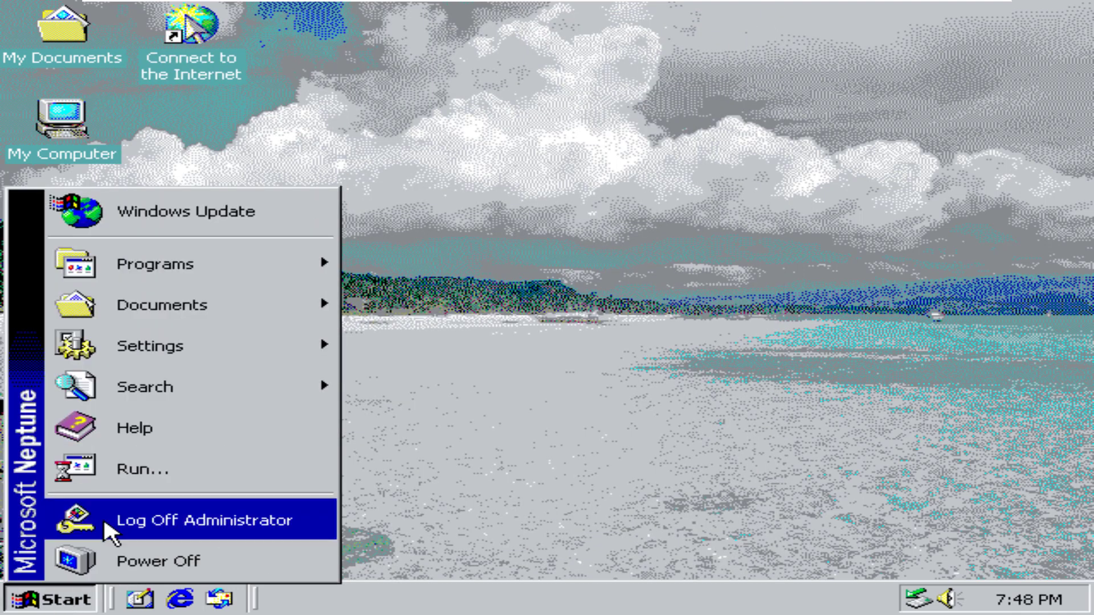
pyautogui.moveTo(269, 276)
pyautogui.moveTo(452, 269)
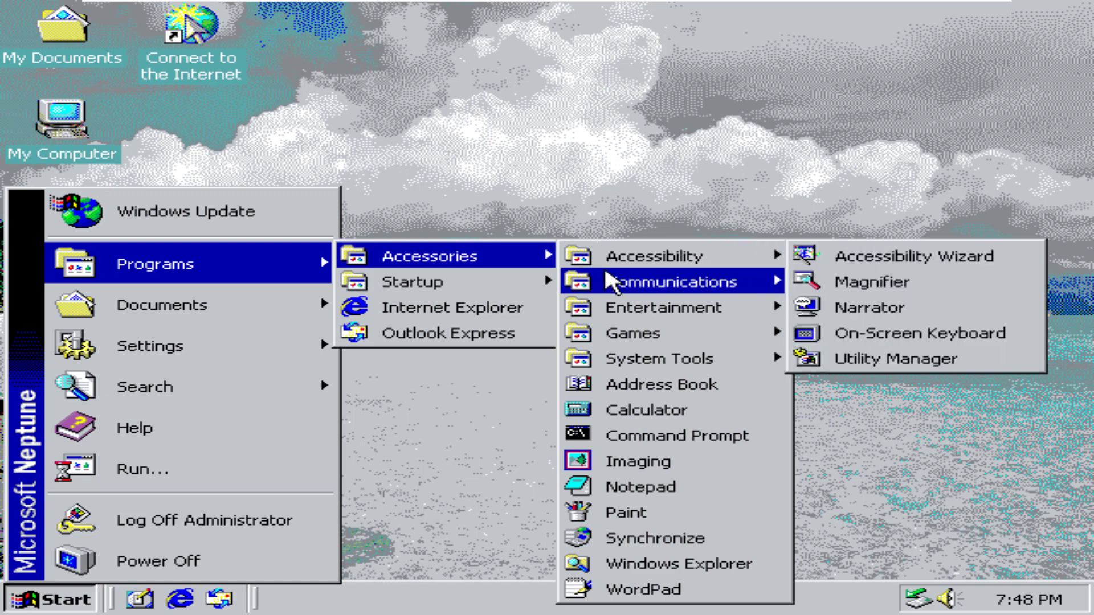
pyautogui.moveTo(614, 315)
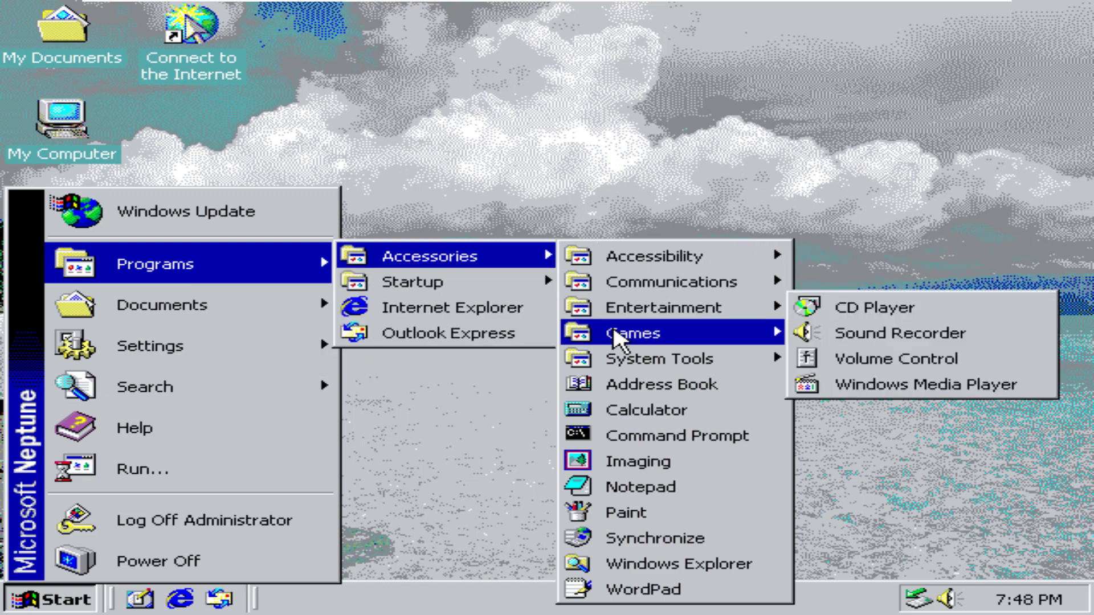
pyautogui.moveTo(622, 342)
pyautogui.click(886, 342)
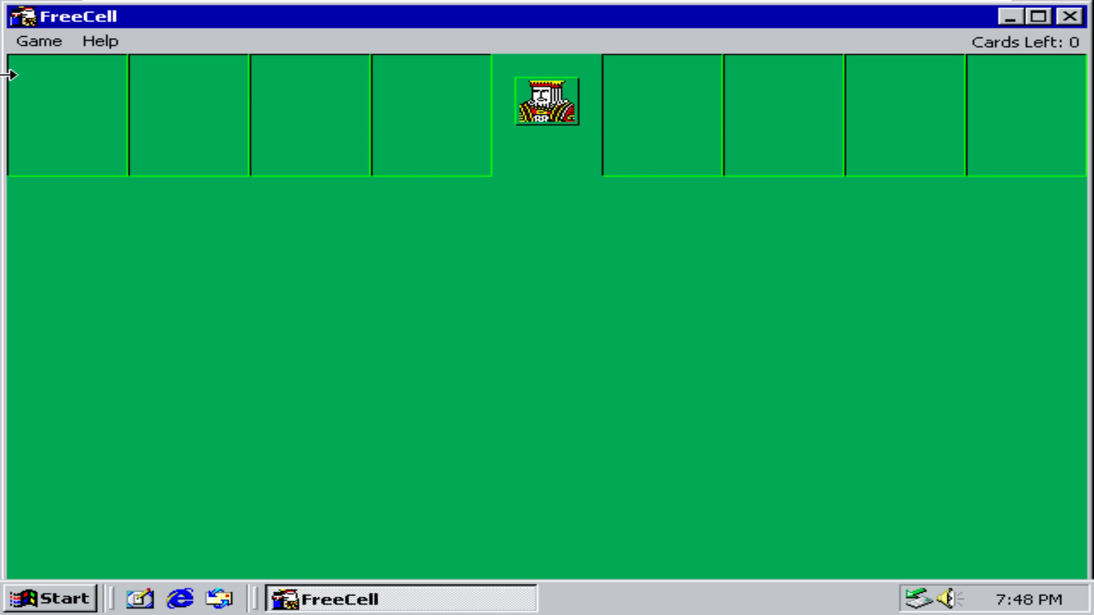
pyautogui.click(36, 41)
pyautogui.click(32, 68)
# - Try to move the jack of diamonds onto the nine of clubs, and resign the game to close FreeCell
pyautogui.click(478, 393)
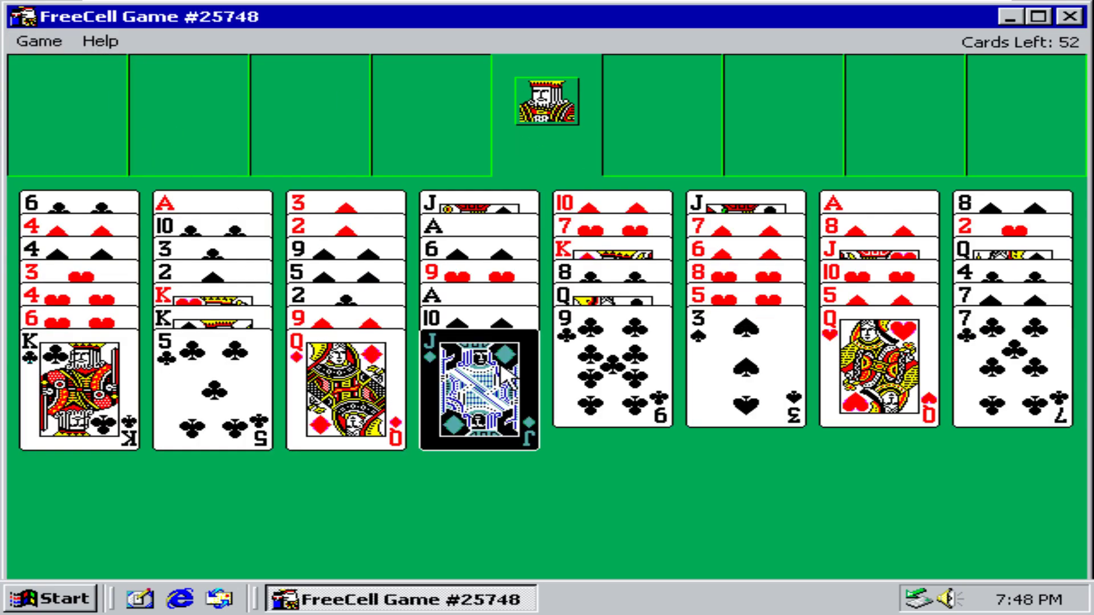
pyautogui.click(655, 381)
pyautogui.click(612, 359)
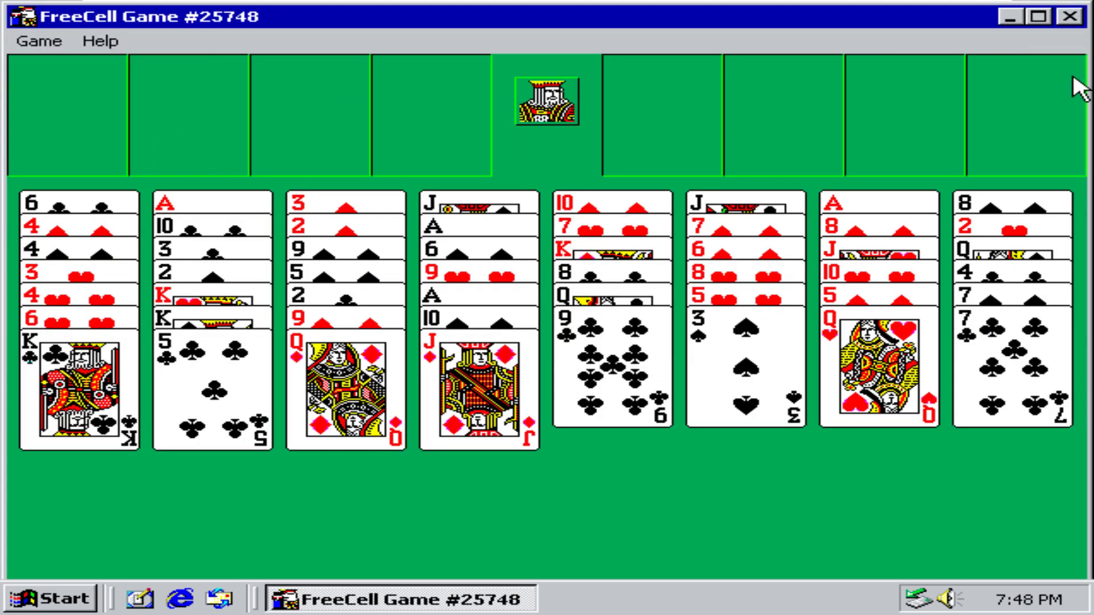
pyautogui.click(1069, 16)
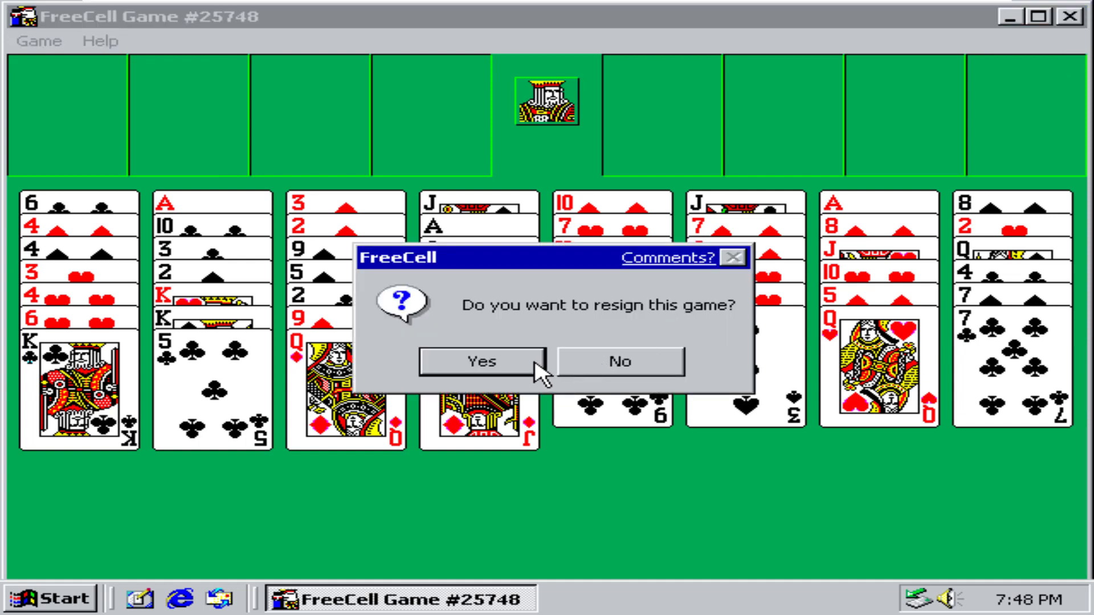
pyautogui.click(538, 369)
pyautogui.click(1070, 16)
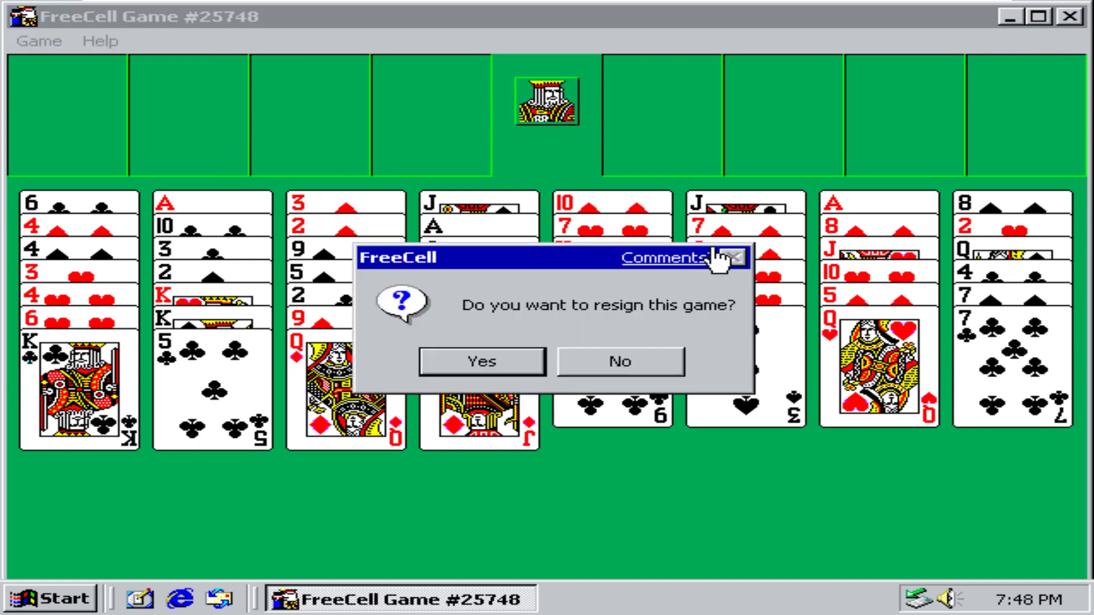
pyautogui.click(536, 364)
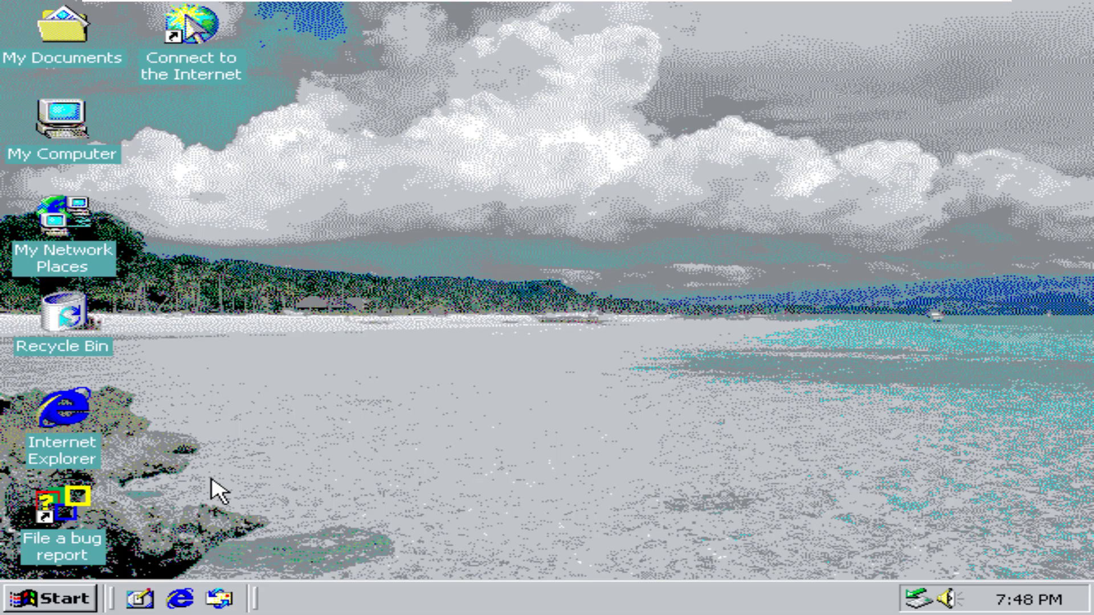
pyautogui.click(39, 607)
pyautogui.moveTo(225, 286)
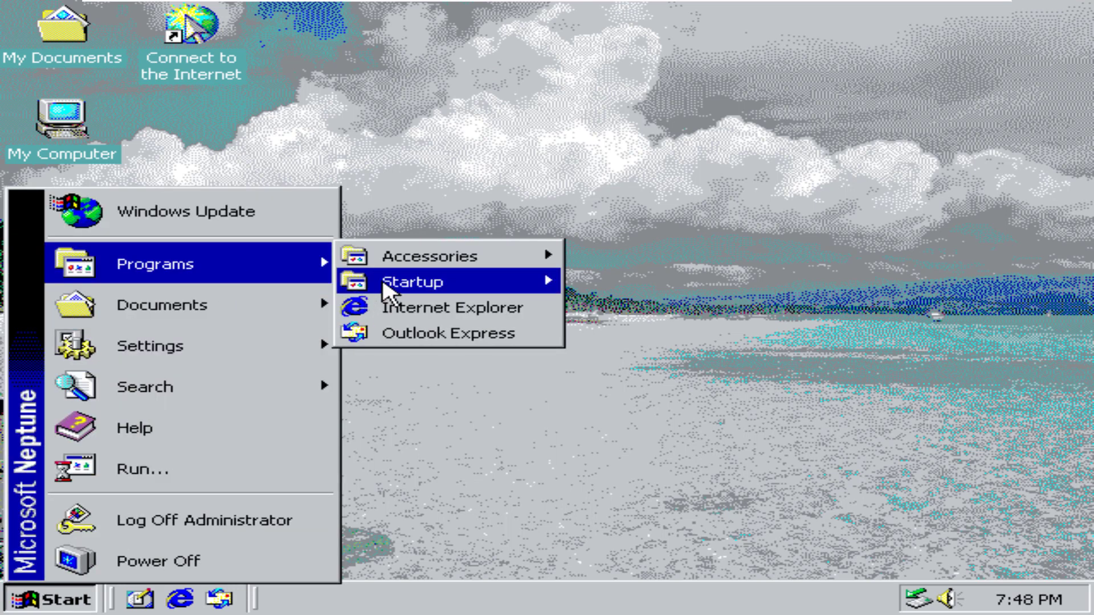
pyautogui.click(549, 454)
# - Open the bug report form from the desktop, read through its sections and close Help and Support
pyautogui.doubleClick(90, 521)
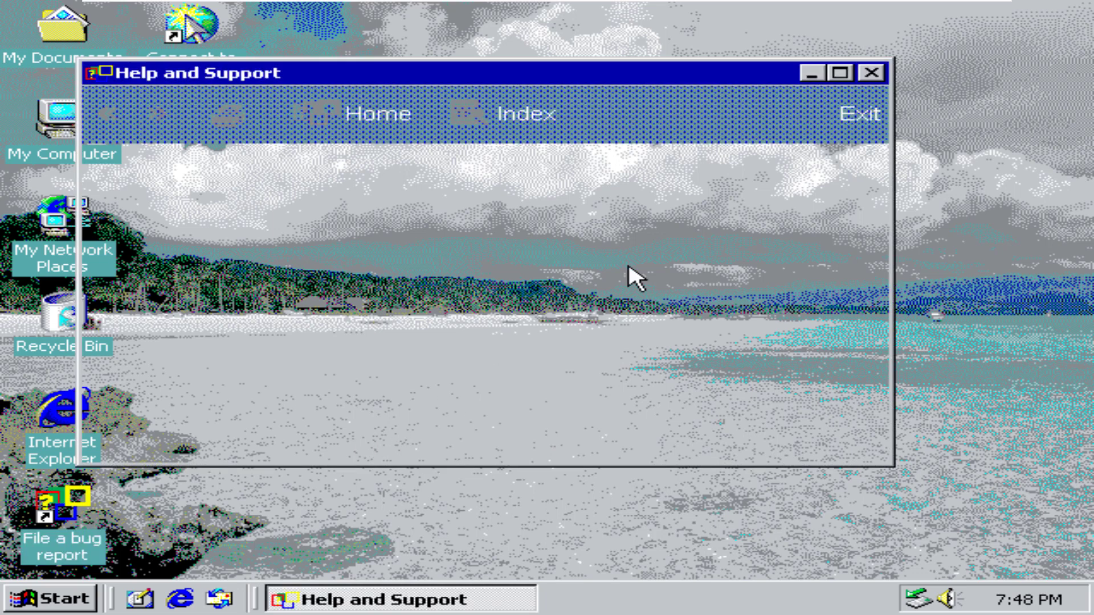
pyautogui.scroll(-3, 543, 318)
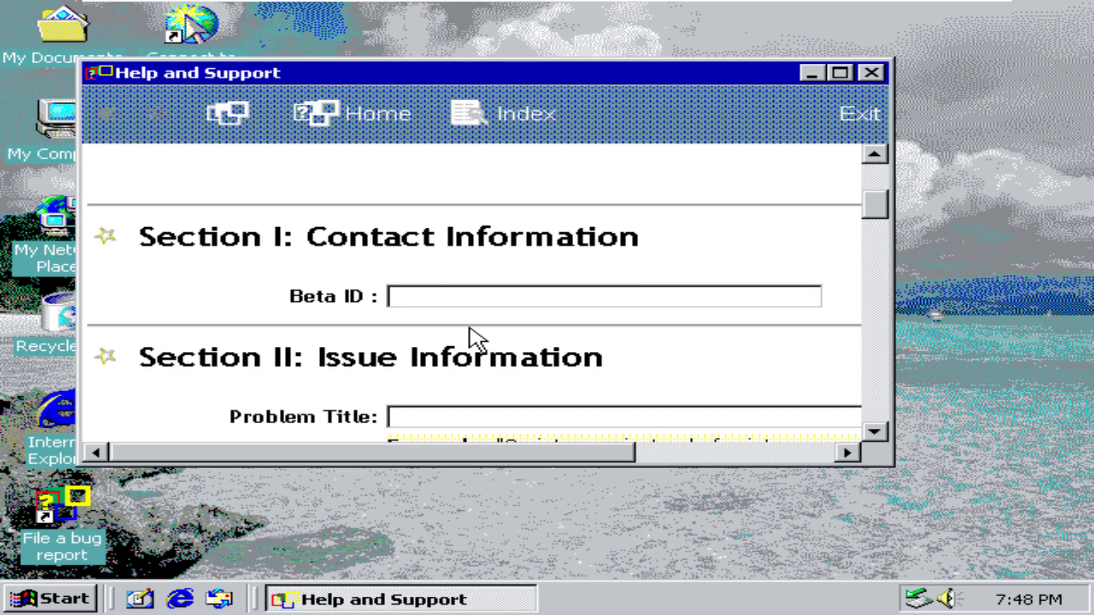
pyautogui.scroll(-3, 469, 329)
pyautogui.scroll(-12, 510, 291)
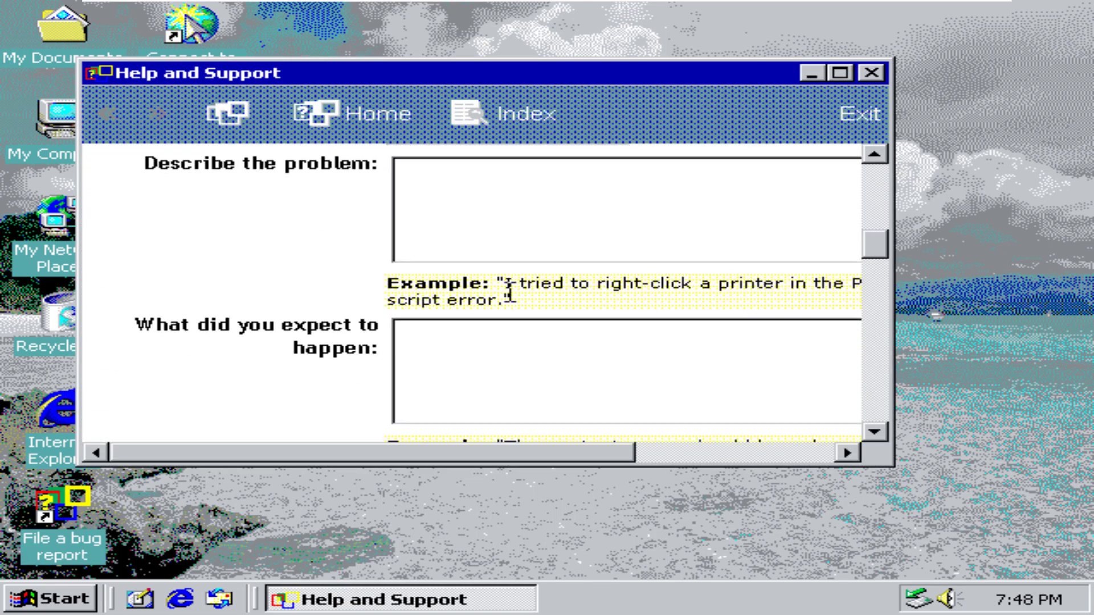
pyautogui.scroll(-15, 734, 376)
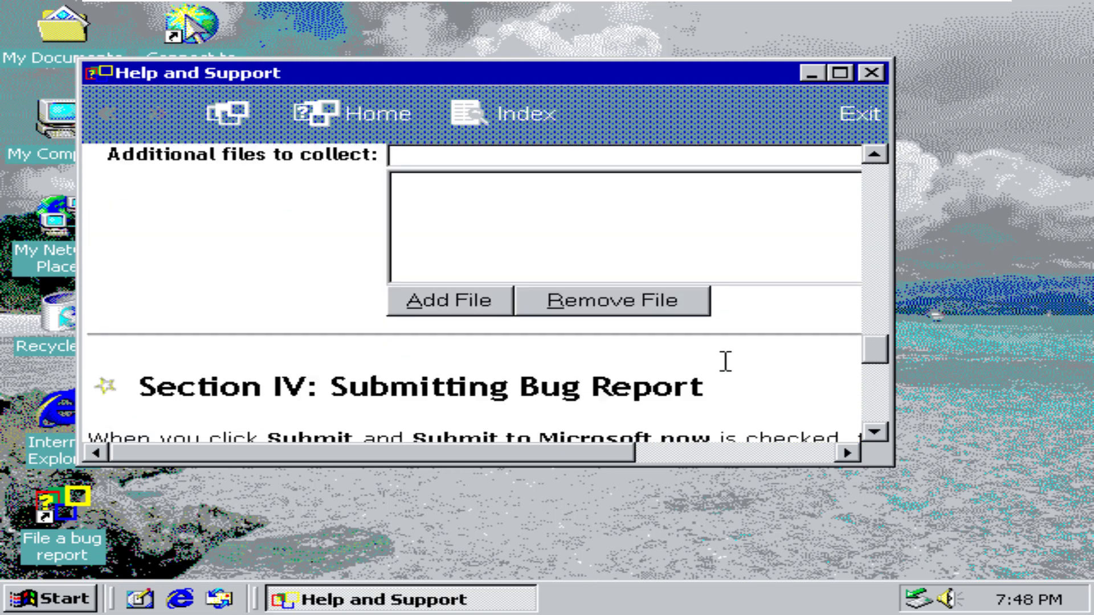
pyautogui.click(871, 73)
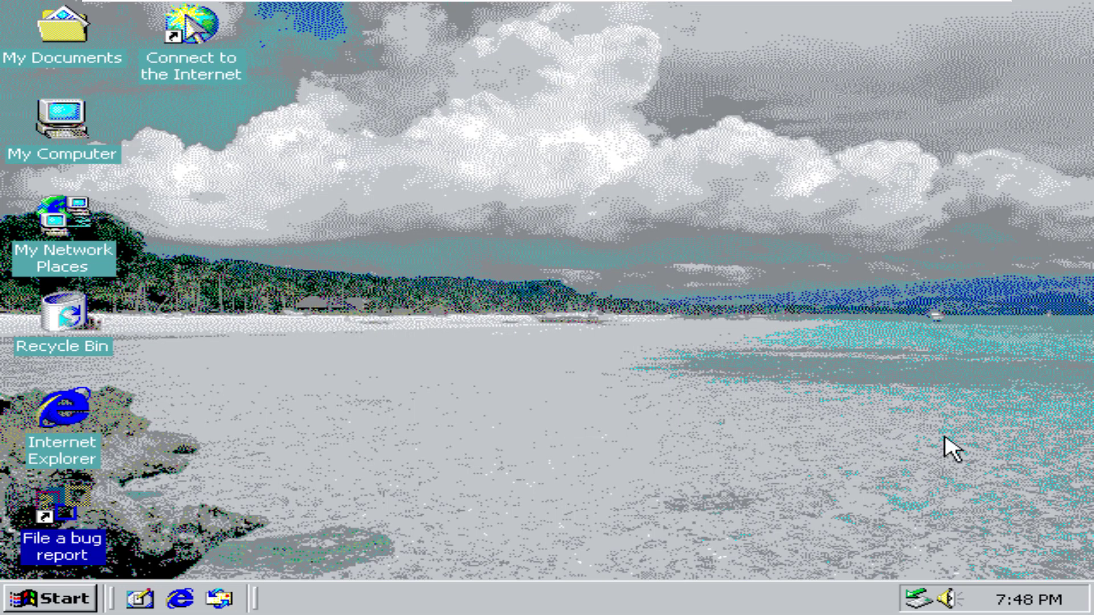
# - Check the list of stoppable hardware devices and the Volume Control mixer from the notification area, and close the mixer
pyautogui.click(916, 604)
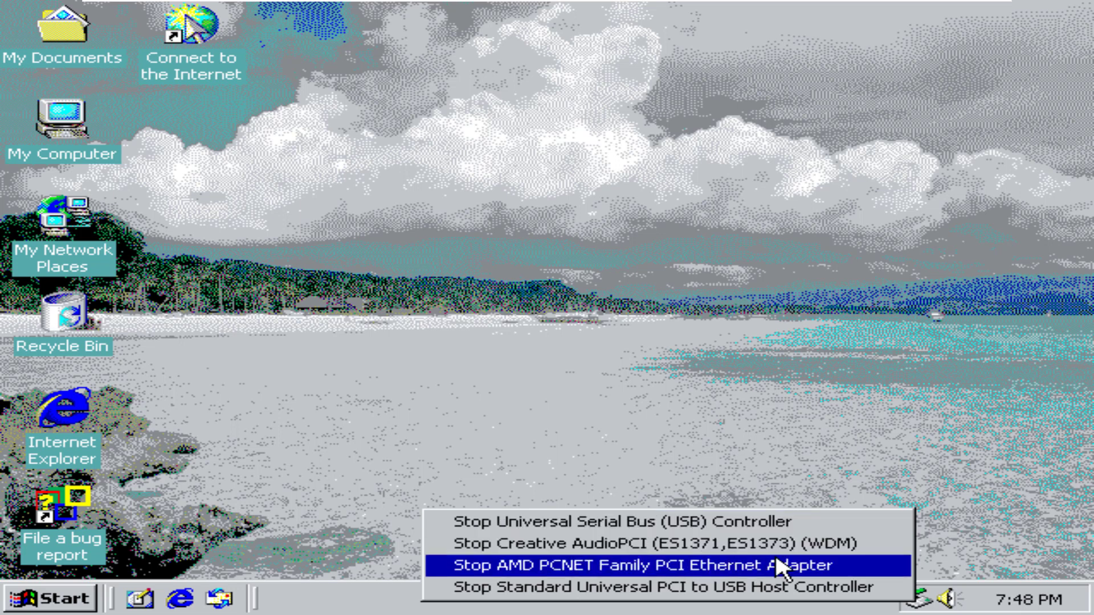
pyautogui.click(944, 595)
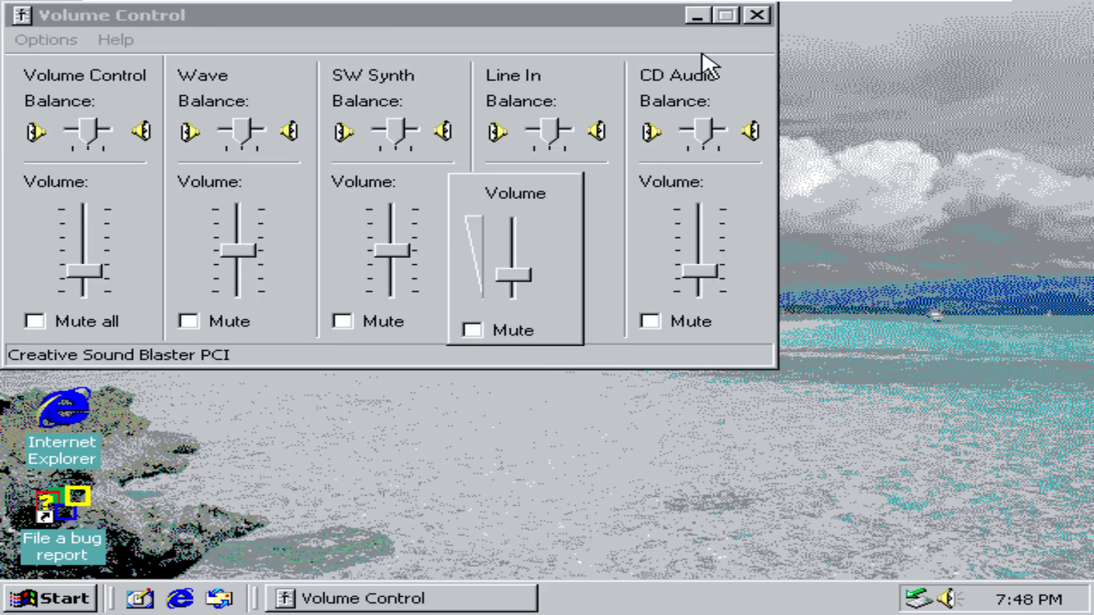
pyautogui.click(758, 16)
# - Launch Internet Explorer, view the Internet Connection Wizard's welcome page and cancel the wizard
pyautogui.doubleClick(57, 423)
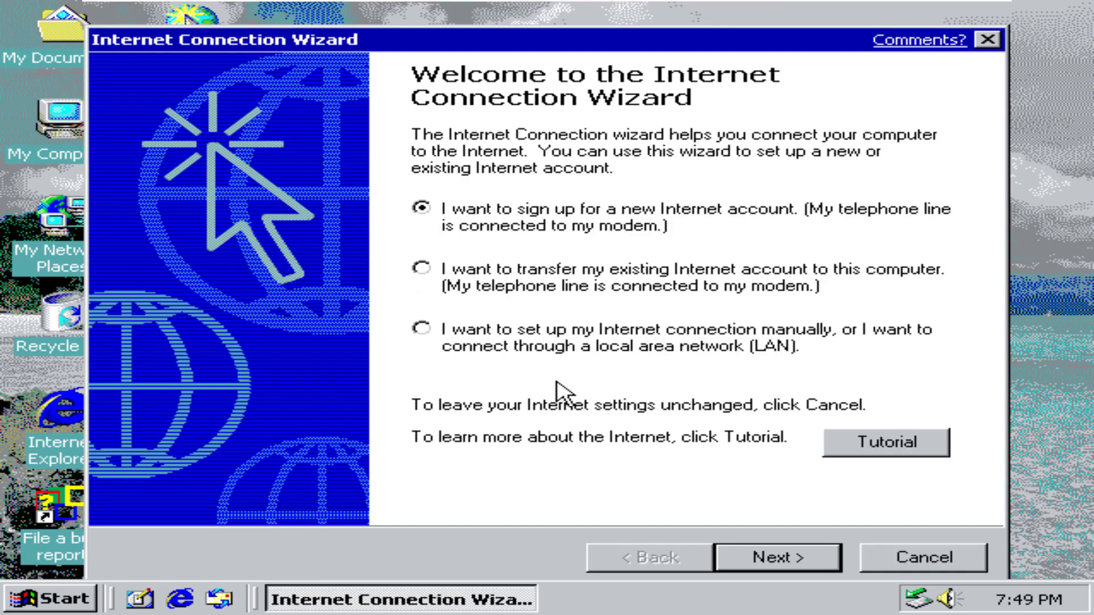
pyautogui.click(910, 558)
pyautogui.click(742, 381)
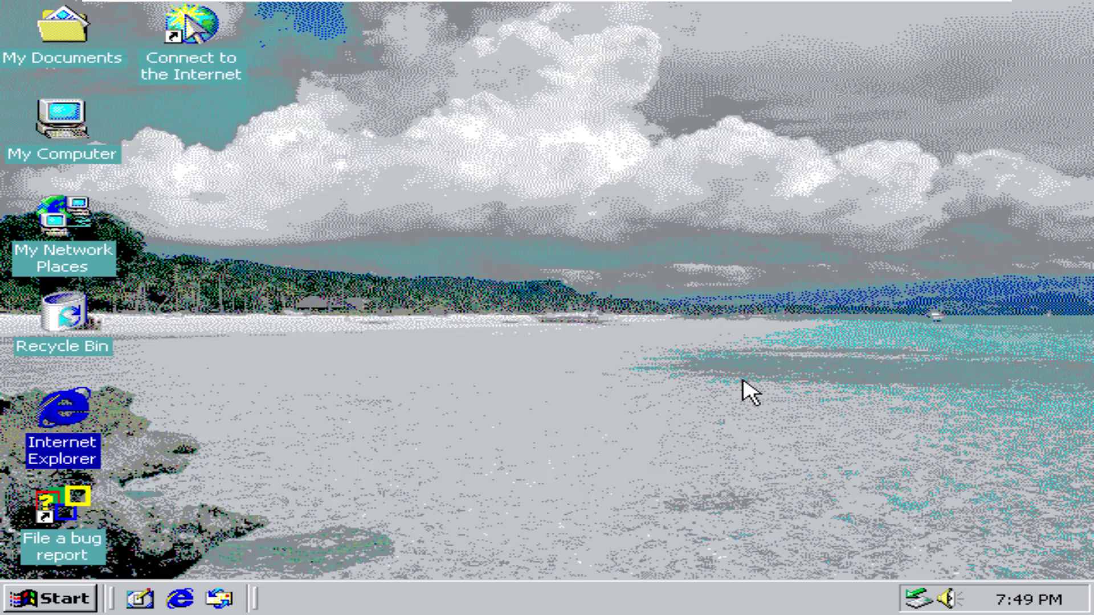
# - Open Windows Task Manager, review its Processes and Performance pages, and close it
pyautogui.hotkey('ctrl', 'shift', 'Escape')
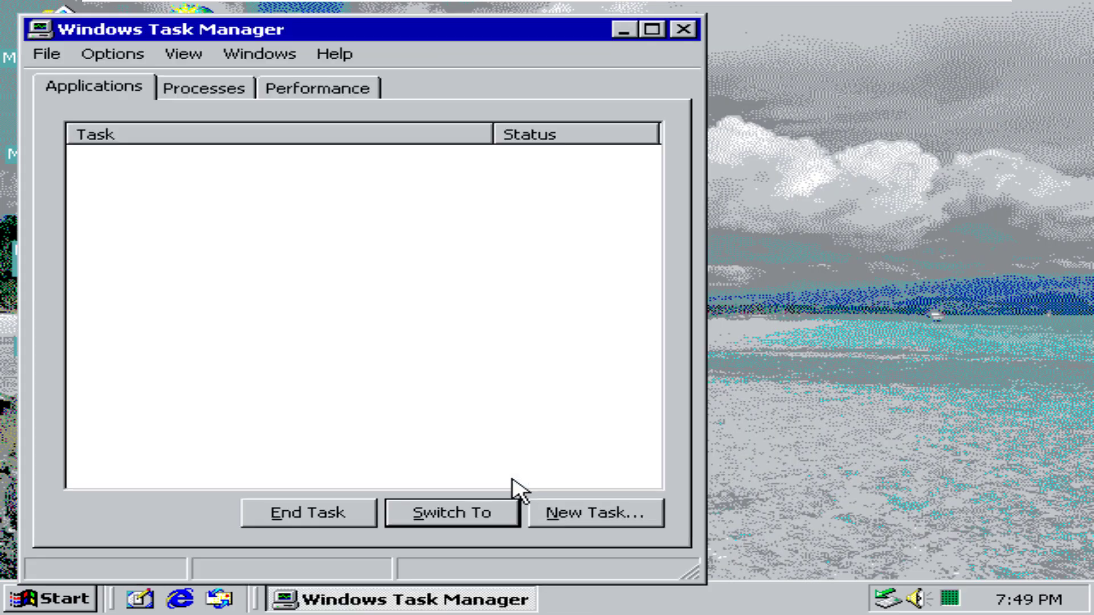
pyautogui.click(228, 90)
pyautogui.hotkey('ctrl', 'Tab')
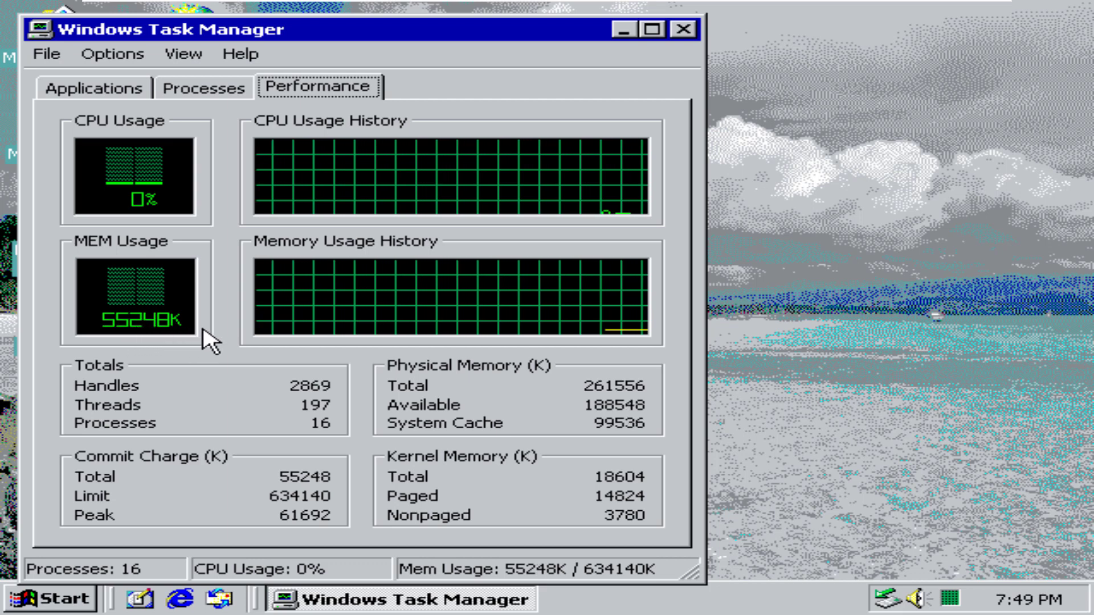
pyautogui.click(685, 29)
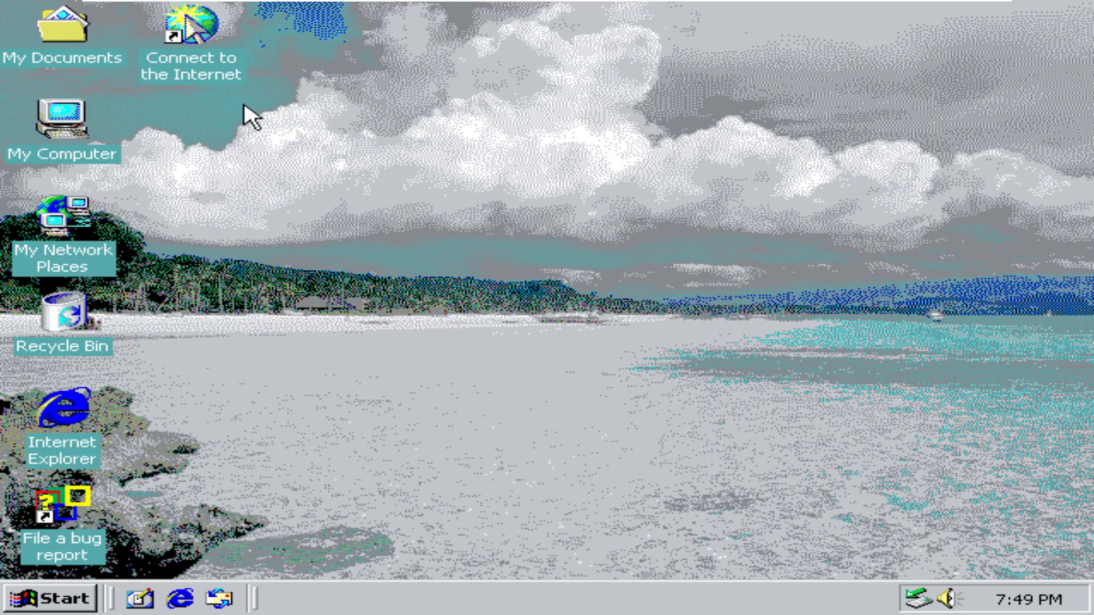
# - Preview the Sample image stored in My Pictures within My Documents, and zoom in on it
pyautogui.doubleClick(61, 25)
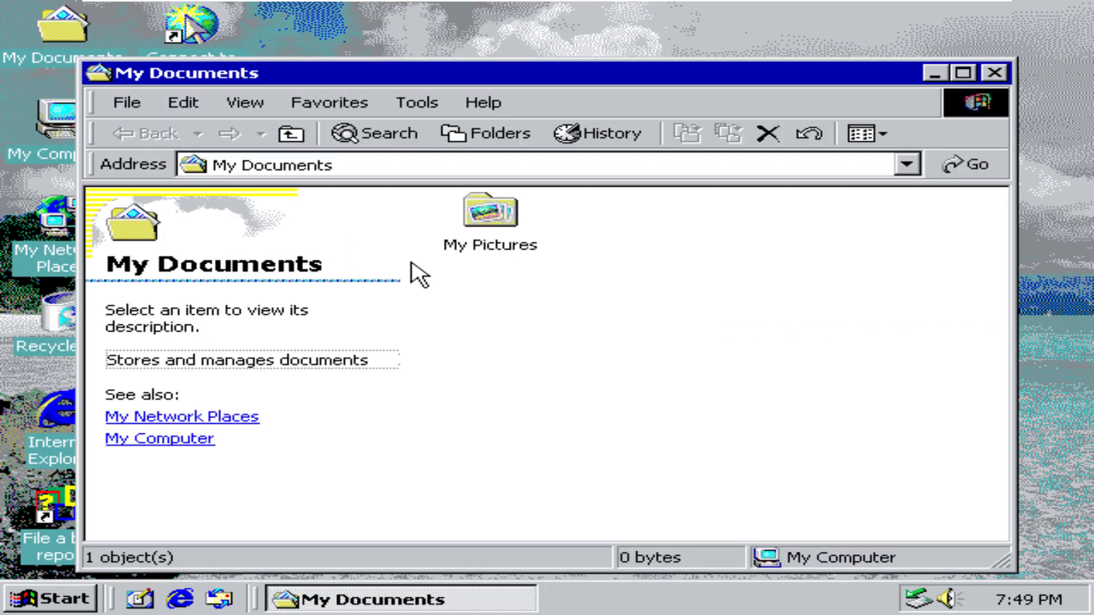
pyautogui.click(481, 225)
pyautogui.doubleClick(513, 267)
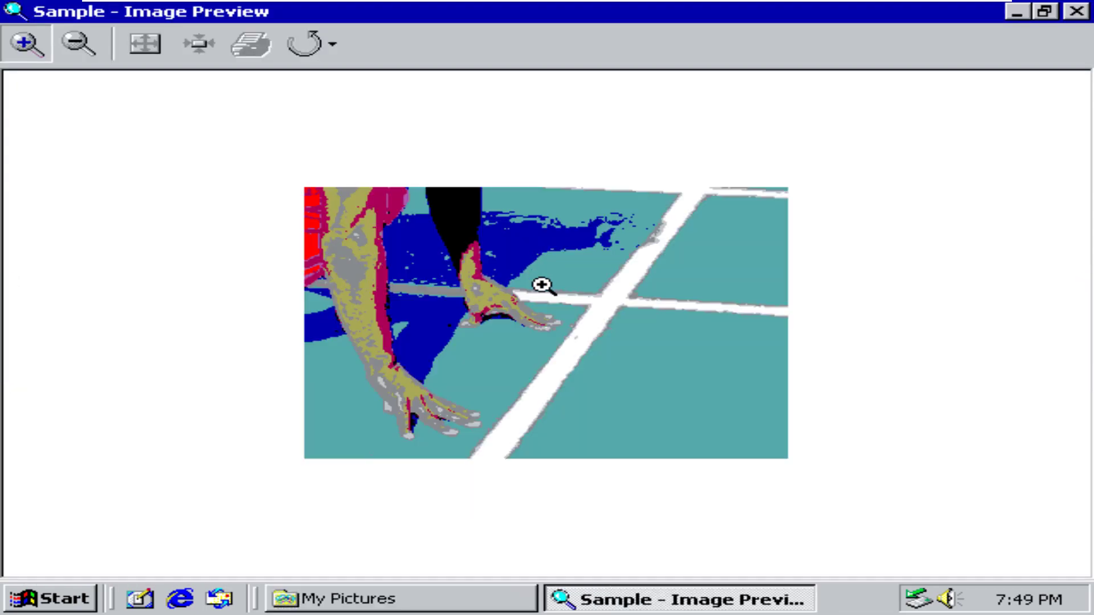
pyautogui.click(708, 234)
pyautogui.click(708, 234)
pyautogui.click(704, 236)
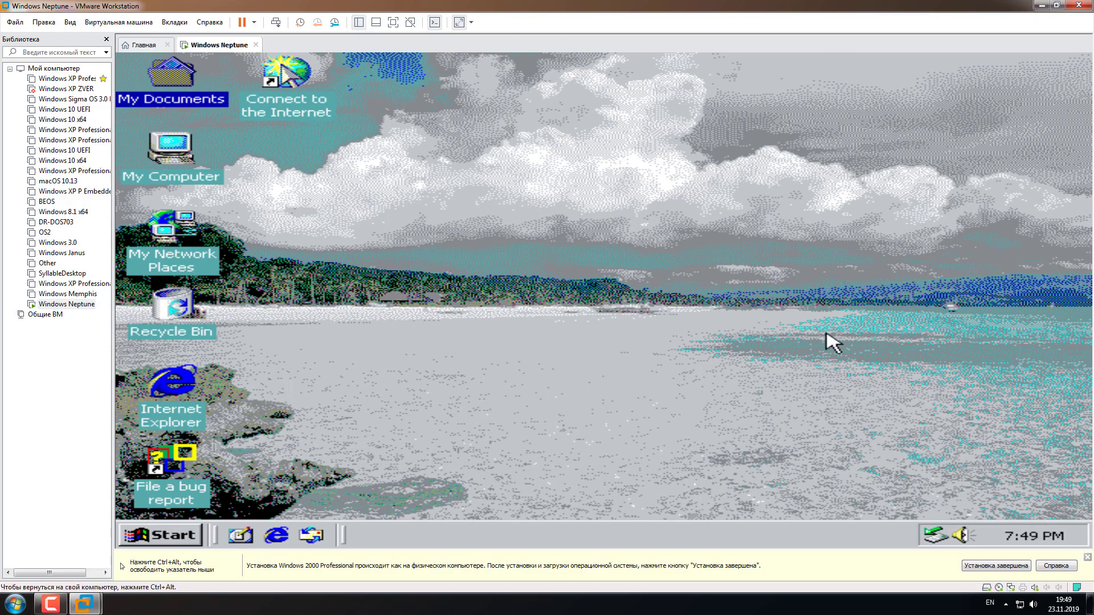
# - Browse Local Disk (C:) from My Computer, visiting Documents and Settings and Program Files, and maximize the folder window
pyautogui.click(401, 63)
pyautogui.doubleClick(183, 157)
pyautogui.doubleClick(635, 298)
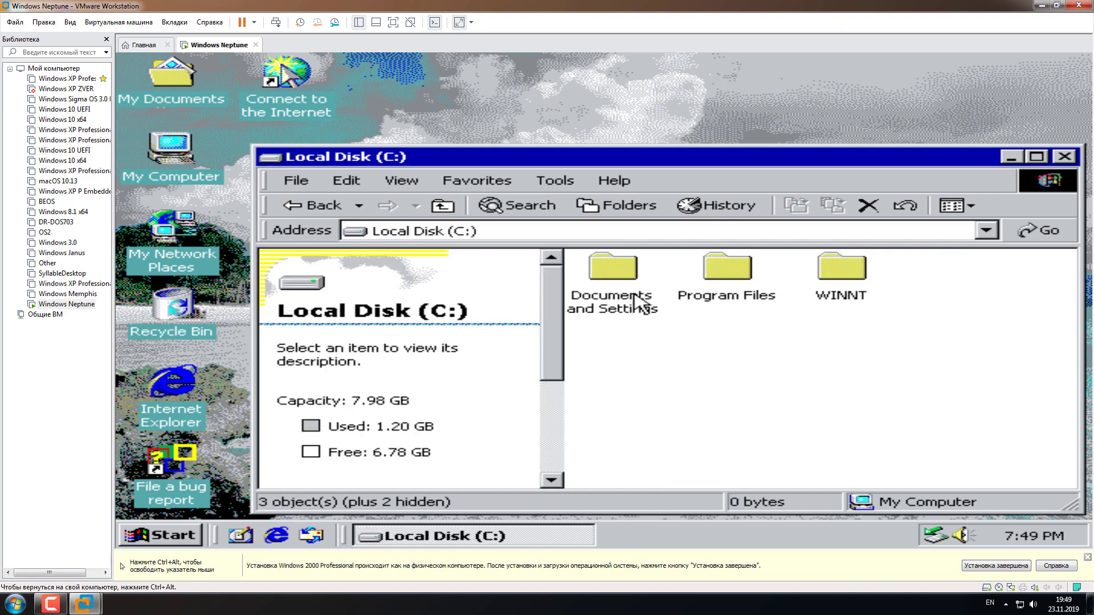
pyautogui.doubleClick(627, 305)
pyautogui.press('BackSpace')
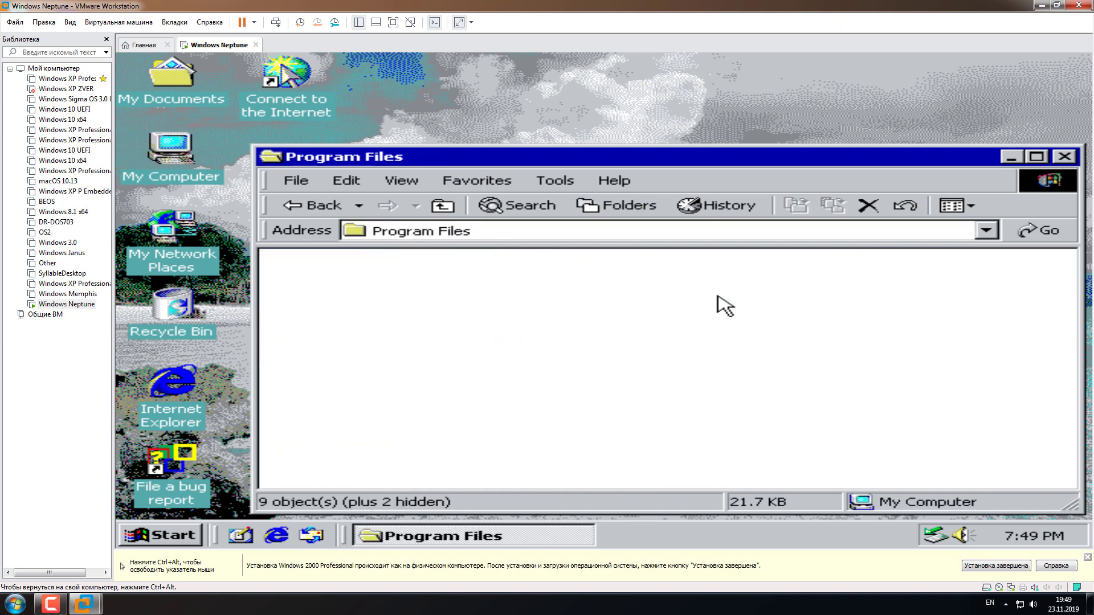
pyautogui.doubleClick(720, 303)
pyautogui.doubleClick(760, 158)
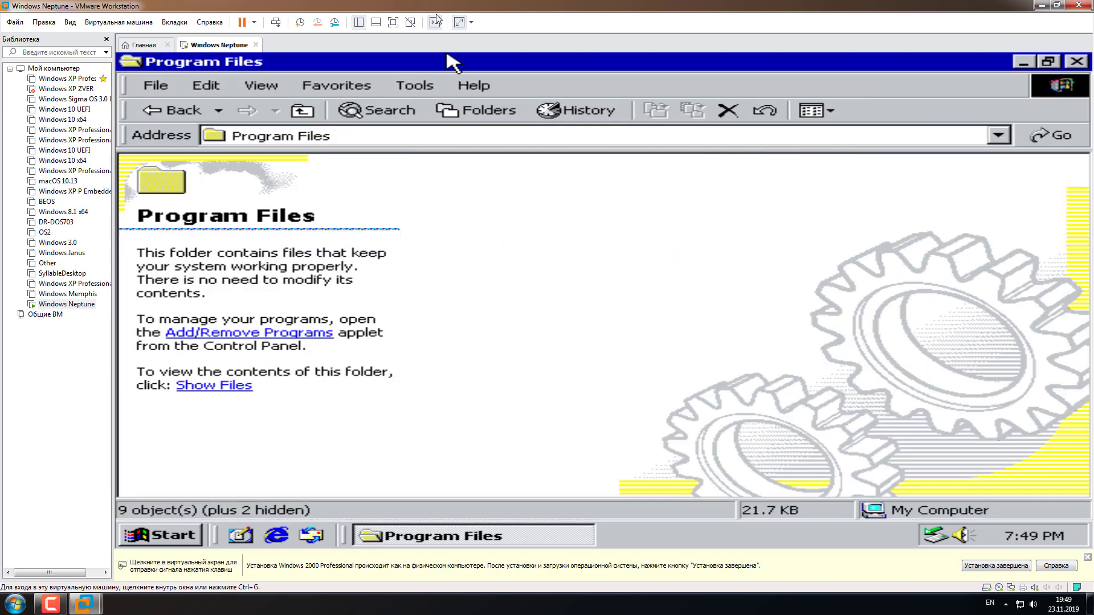
# - Switch the virtual machine to full screen and go back from Program Files to the root of drive C:
pyautogui.click(393, 23)
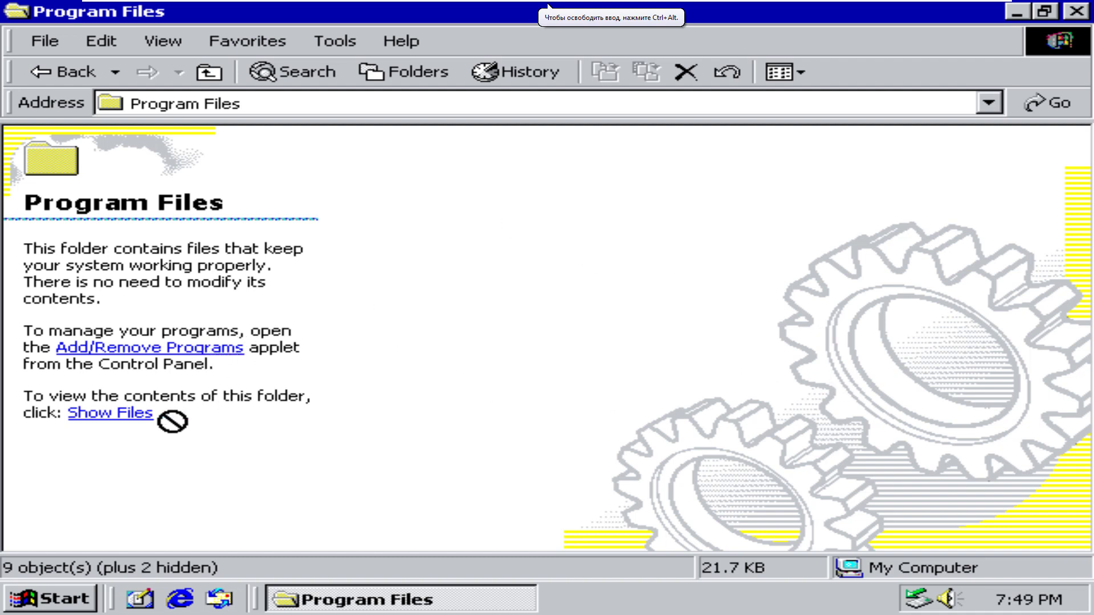
pyautogui.click(143, 424)
pyautogui.press('BackSpace')
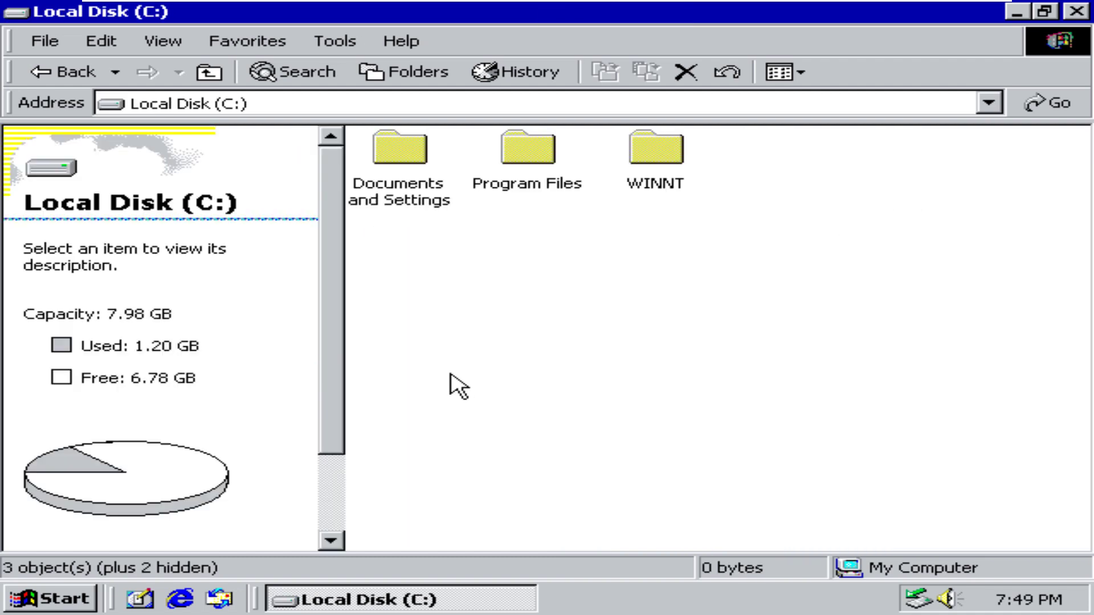
# - Look into the Program Files, WINNT and Documents and Settings folders on drive C:, and close the folder window
pyautogui.doubleClick(528, 178)
pyautogui.press('BackSpace')
pyautogui.doubleClick(671, 187)
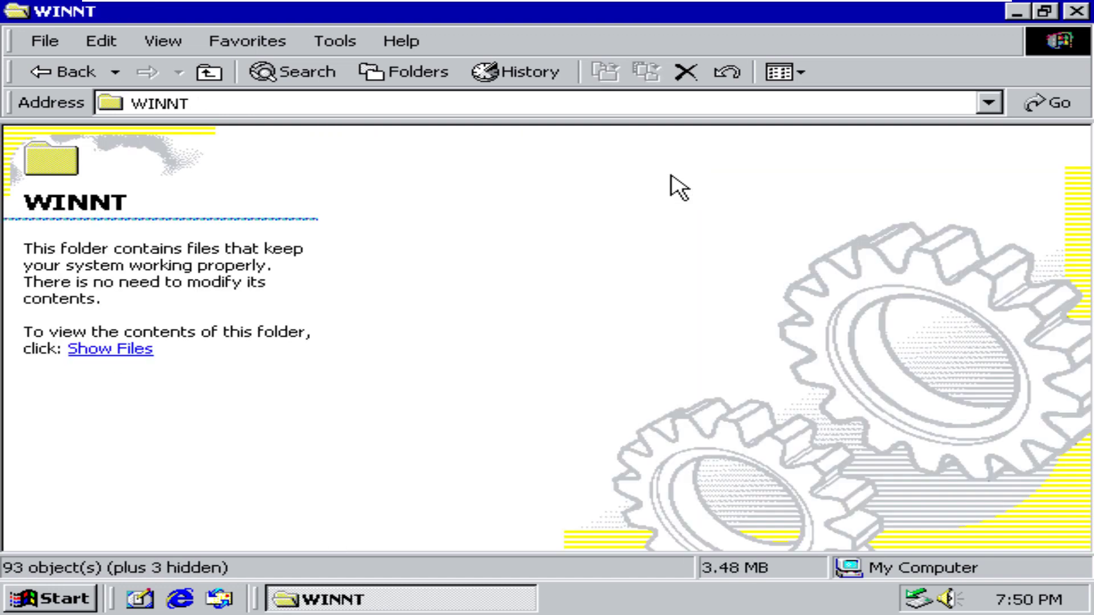
pyautogui.press('BackSpace')
pyautogui.doubleClick(419, 171)
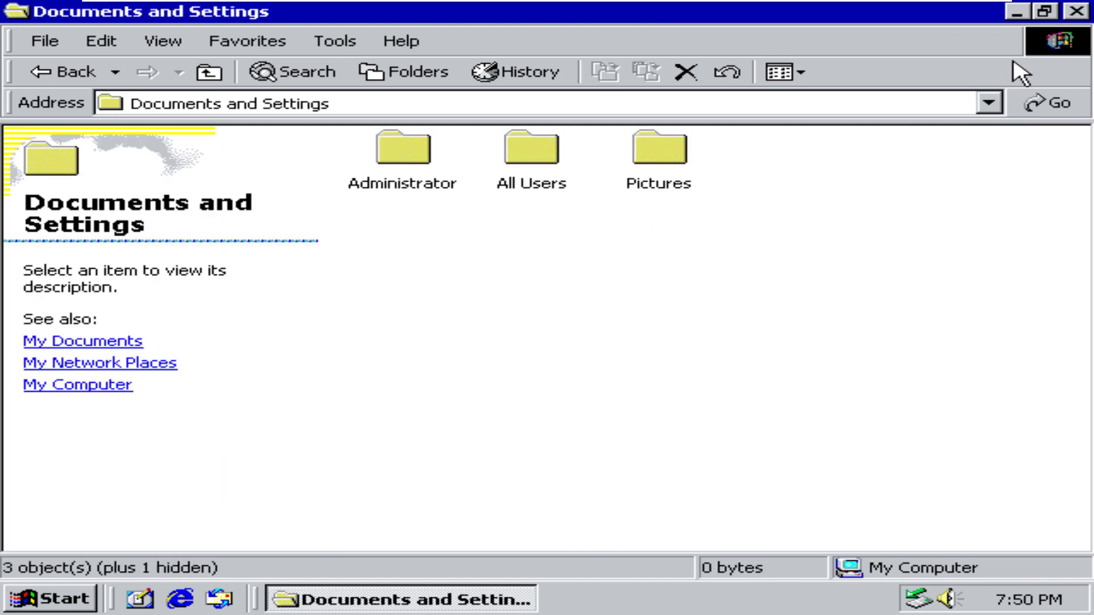
pyautogui.click(1071, 17)
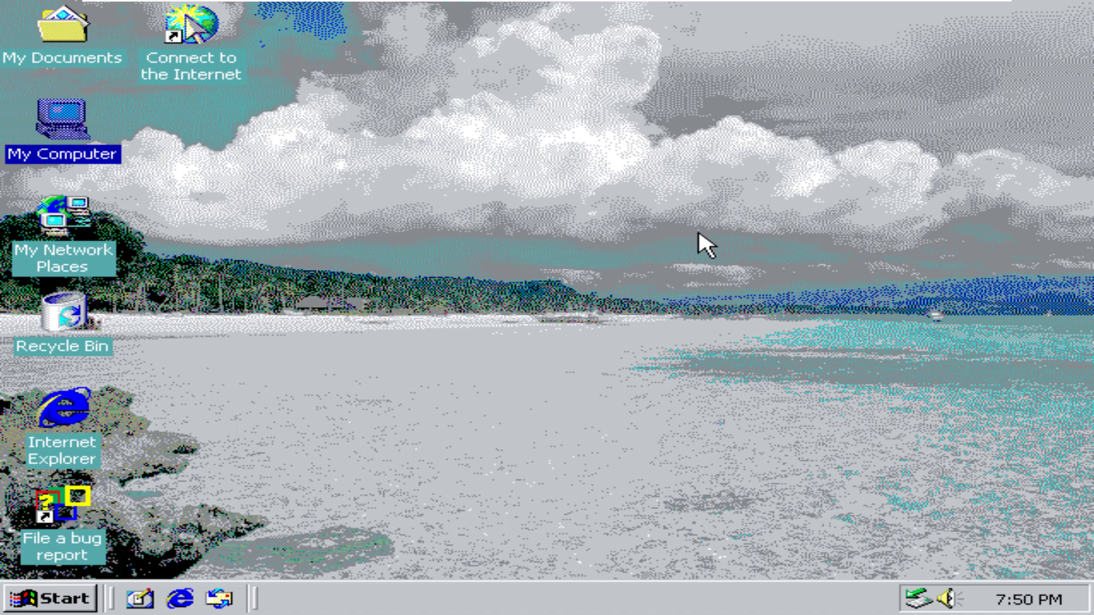
# - Take the virtual machine out of full-screen mode to return to the VMware Workstation window
pyautogui.moveTo(940, 15)
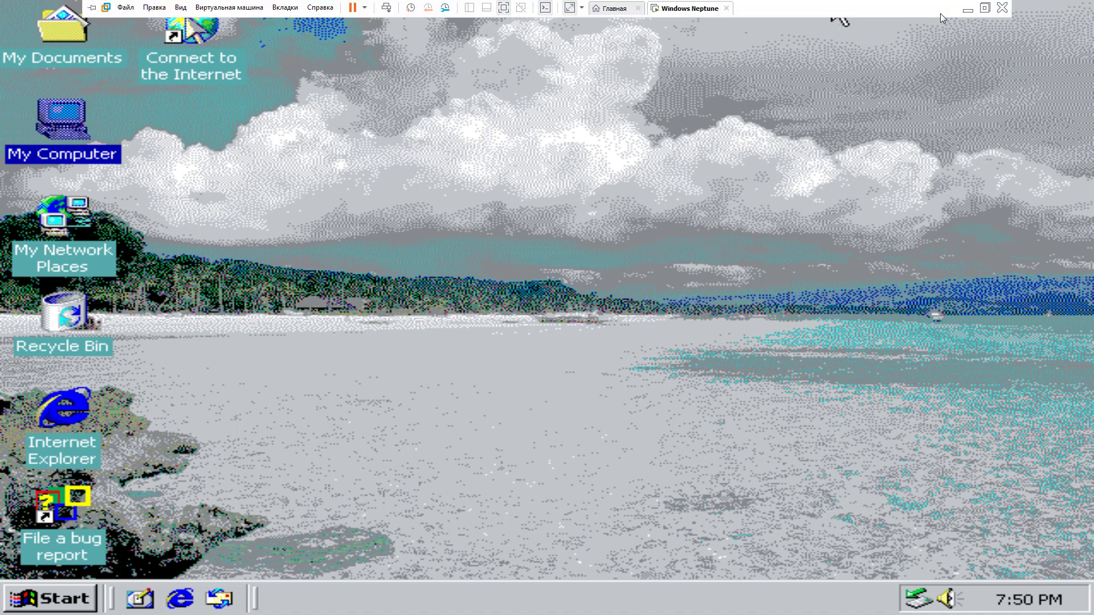
pyautogui.click(984, 7)
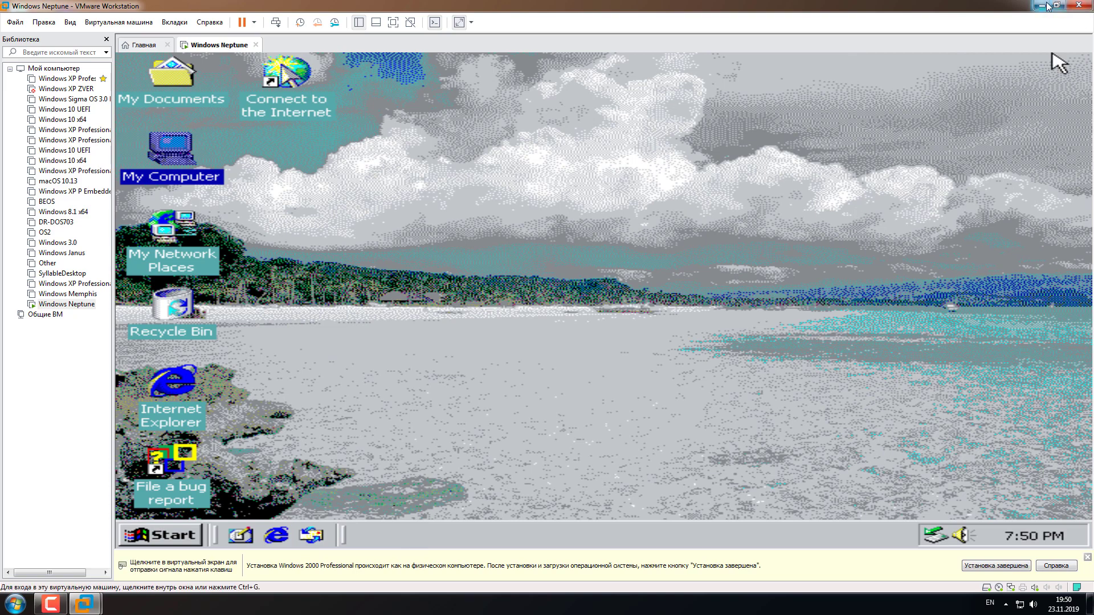